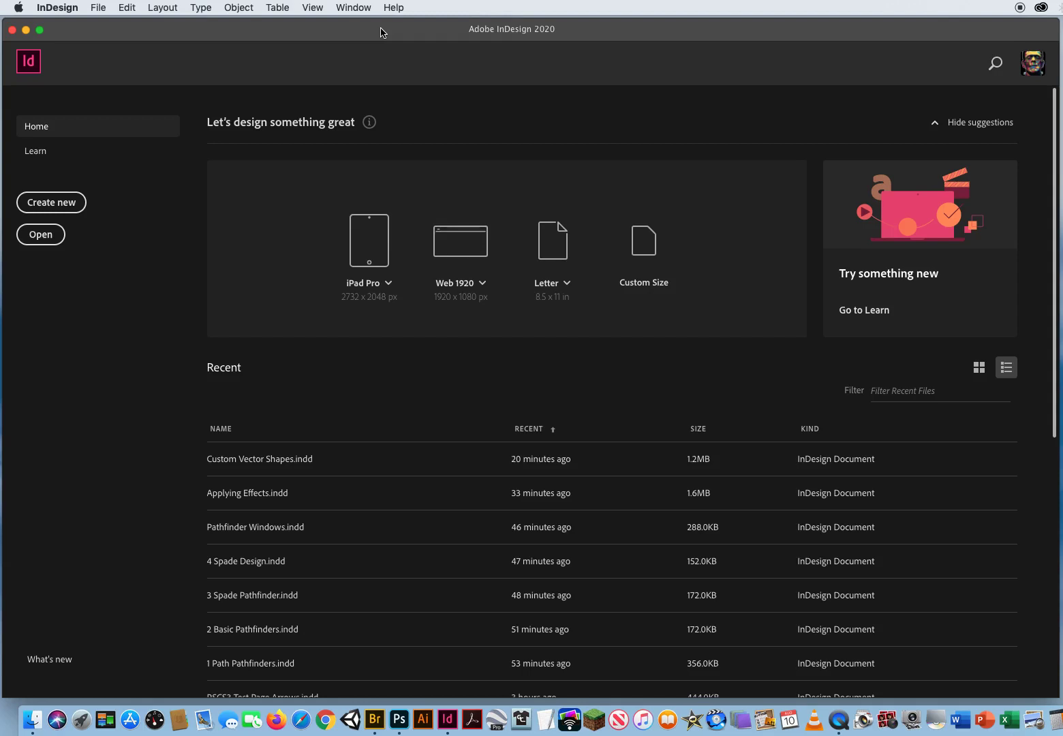
# - Create a new Letter print document with all margins set to 0.25 in
pyautogui.click(99, 9)
pyautogui.moveTo(102, 24)
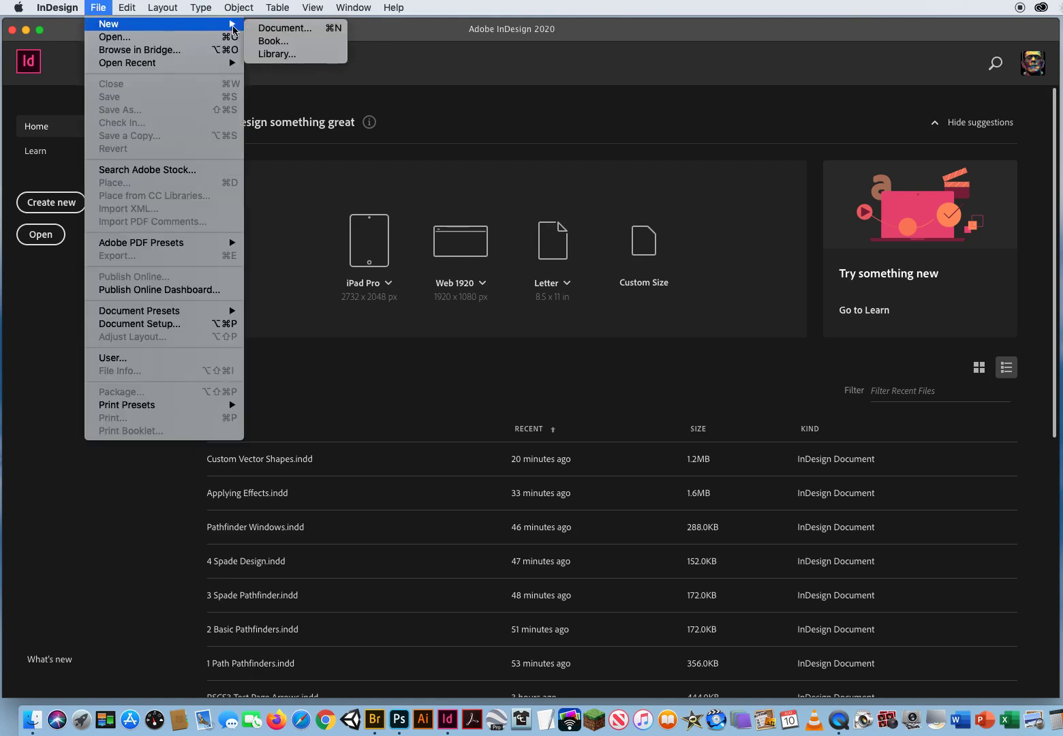
pyautogui.click(270, 30)
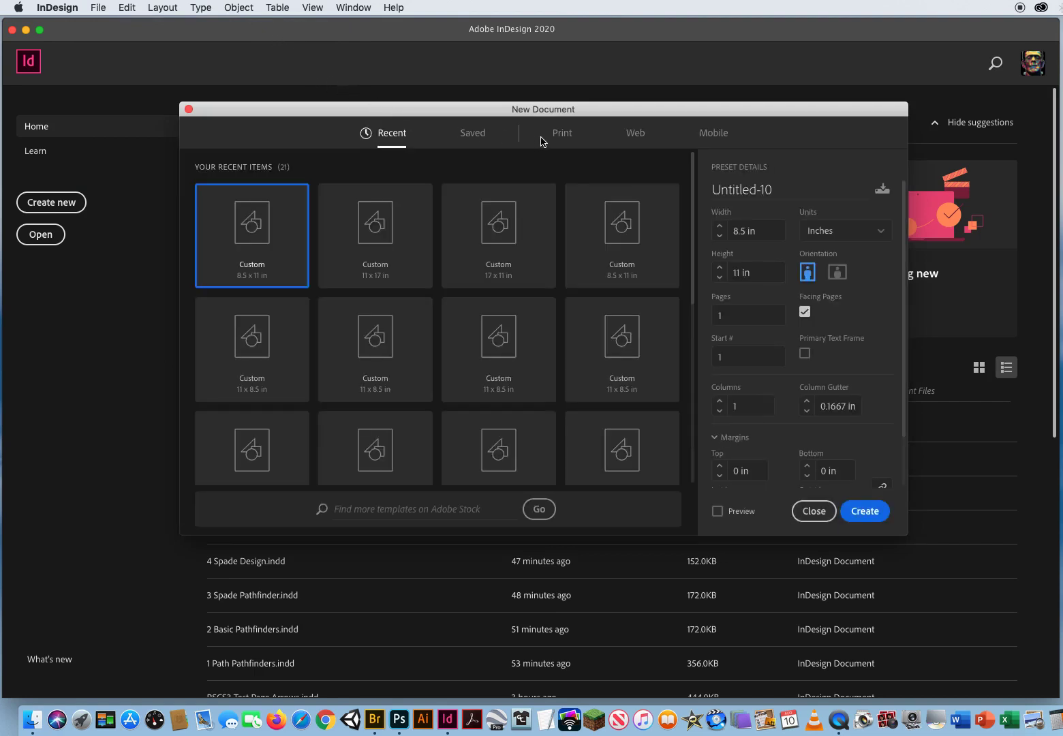
pyautogui.click(563, 138)
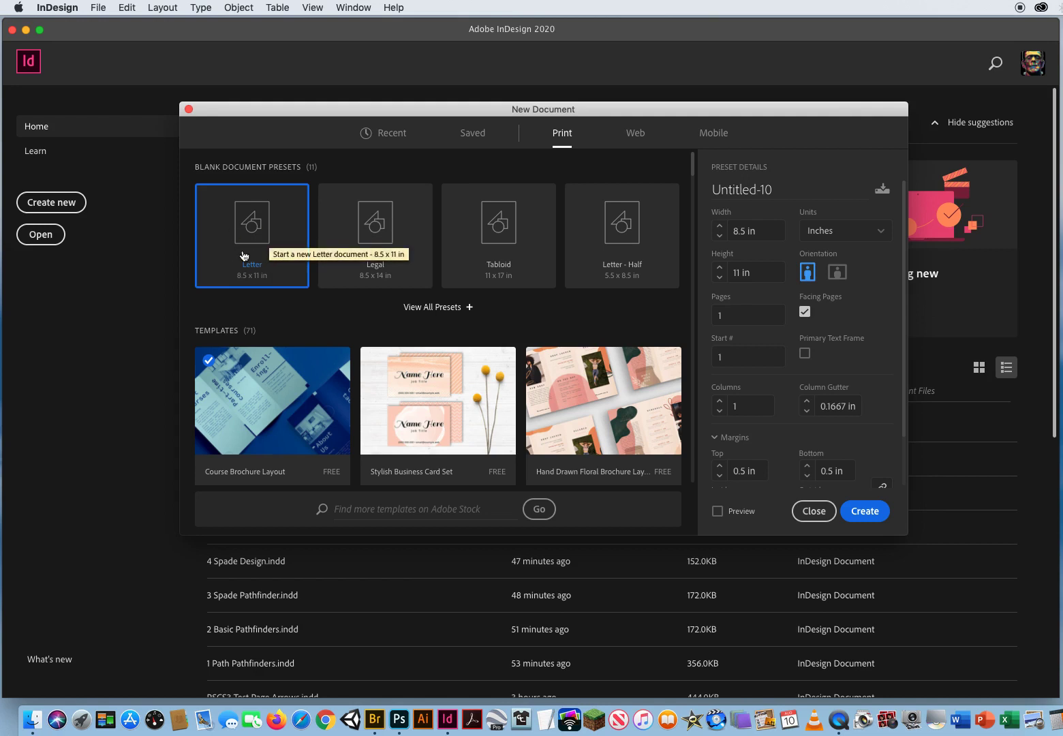
pyautogui.scroll(-2, 903, 284)
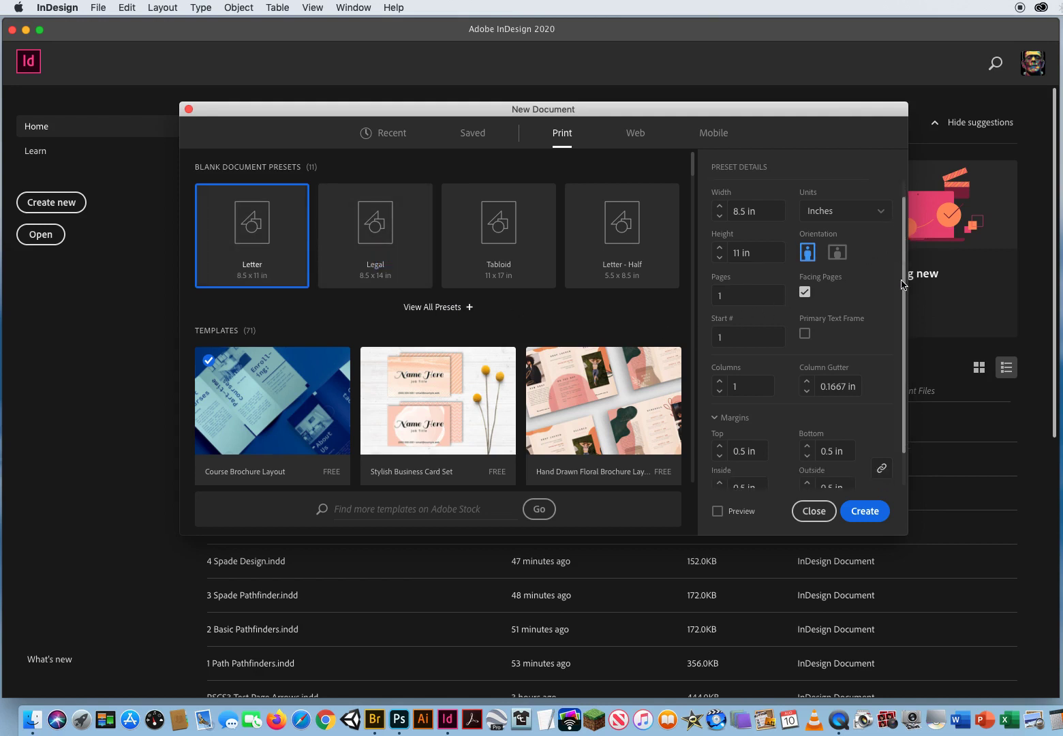
pyautogui.scroll(-3, 903, 284)
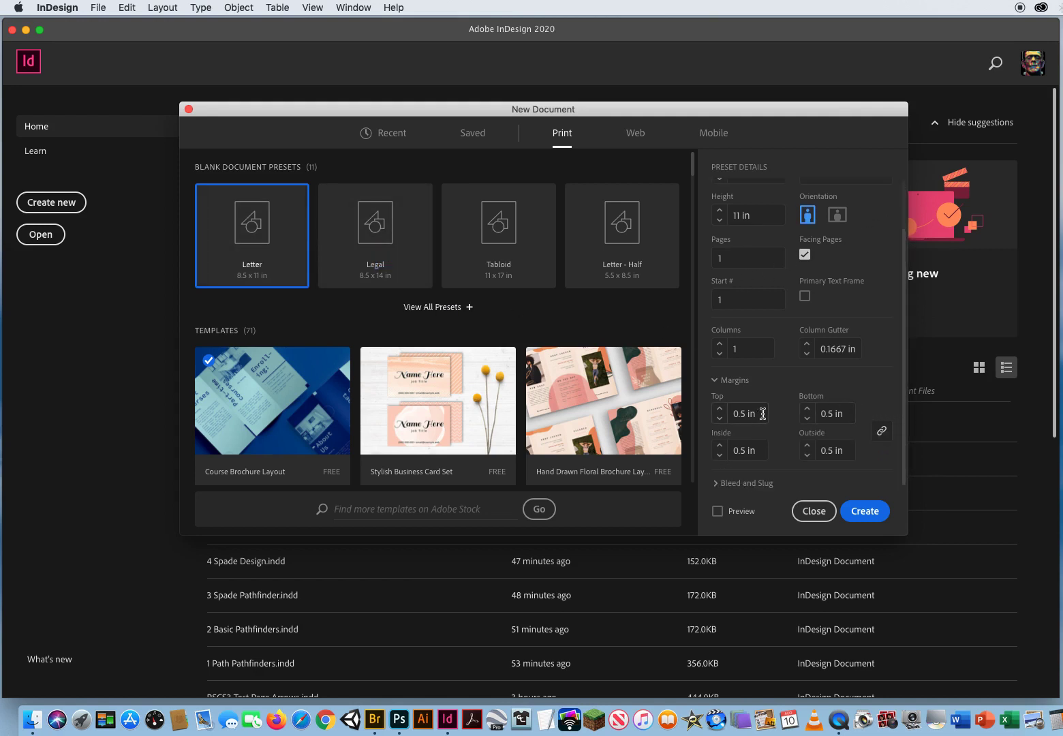
pyautogui.moveTo(762, 413); pyautogui.dragTo(701, 417)
pyautogui.click(719, 419)
pyautogui.click(719, 419)
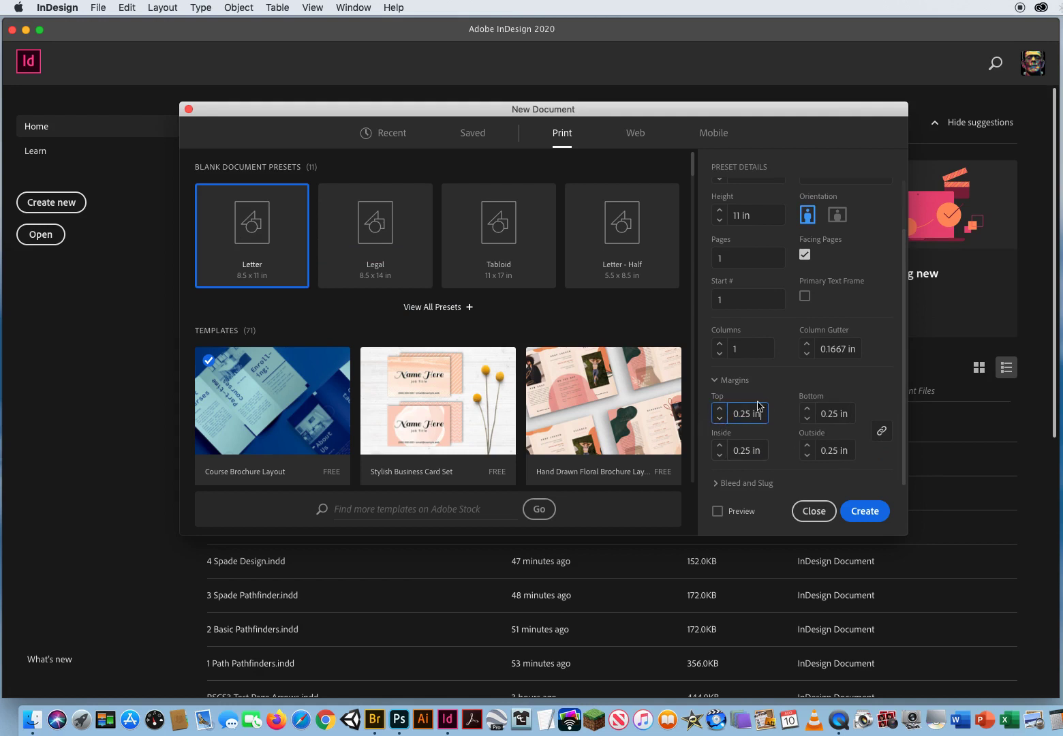
pyautogui.click(863, 511)
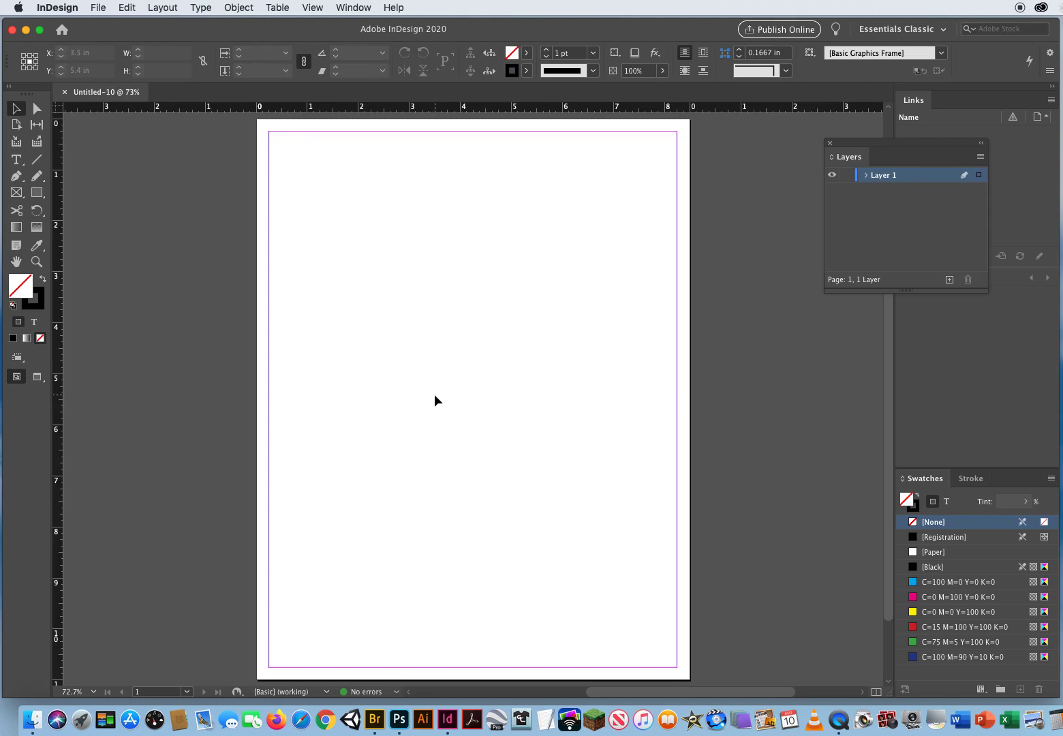
# - Start placing images (Cmd+D) and browse to the 5 The Gap Tool folder
pyautogui.press('super+d')
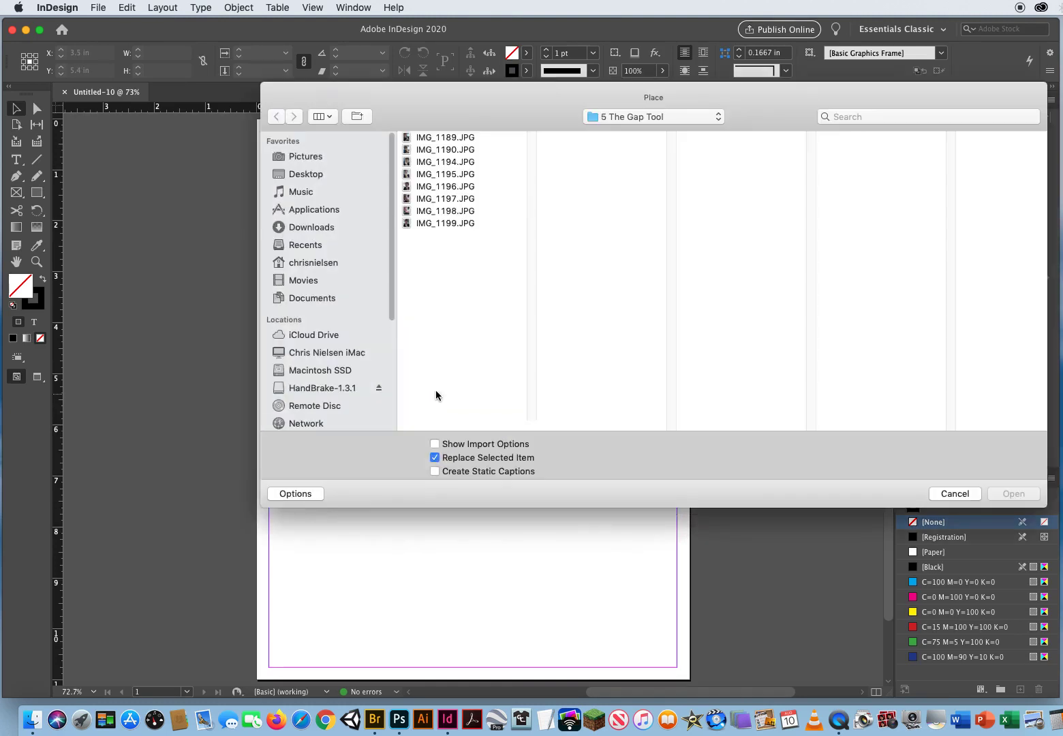
pyautogui.click(628, 116)
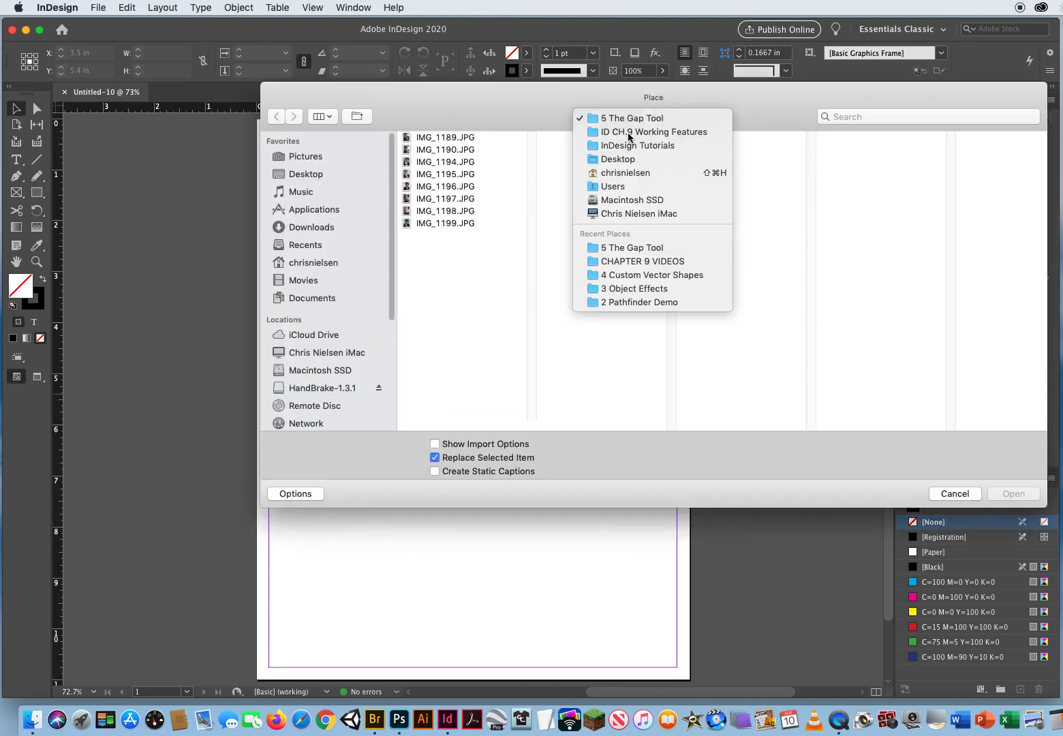
pyautogui.press('Escape')
pyautogui.click(628, 116)
pyautogui.click(632, 235)
pyautogui.click(711, 187)
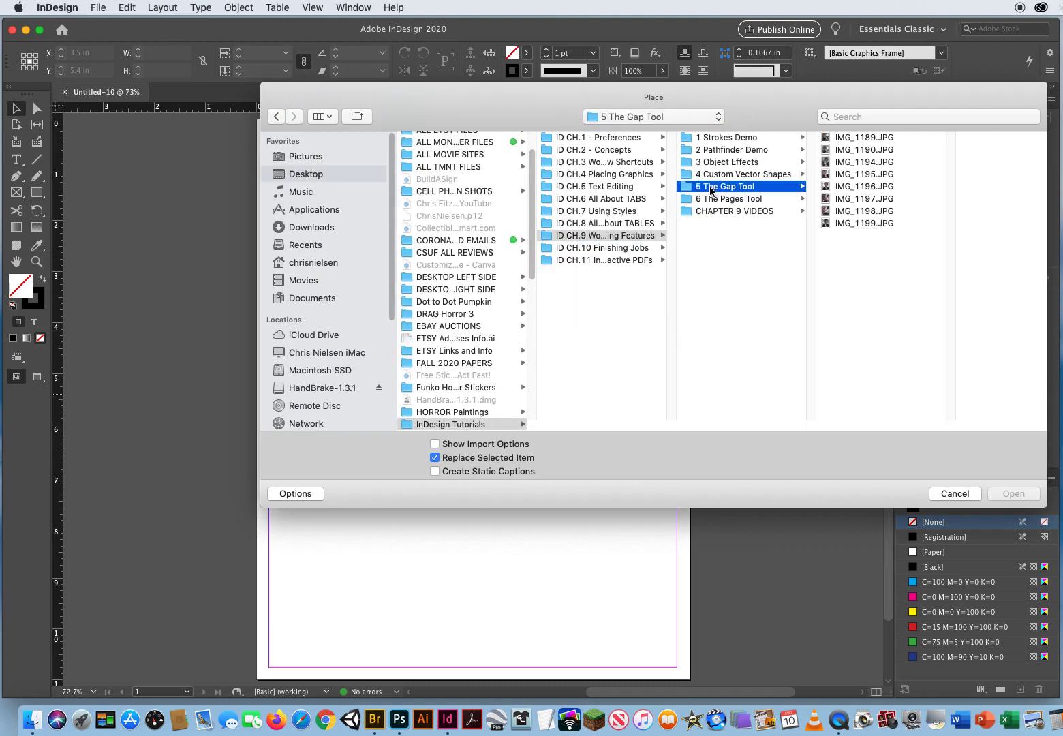
# - Select the eight photos IMG_1189.JPG through IMG_1199.JPG and load them for placing
pyautogui.click(918, 138)
pyautogui.keyDown('shift'); pyautogui.click(903, 149); pyautogui.keyUp('shift')
pyautogui.keyDown('shift'); pyautogui.click(885, 161); pyautogui.keyUp('shift')
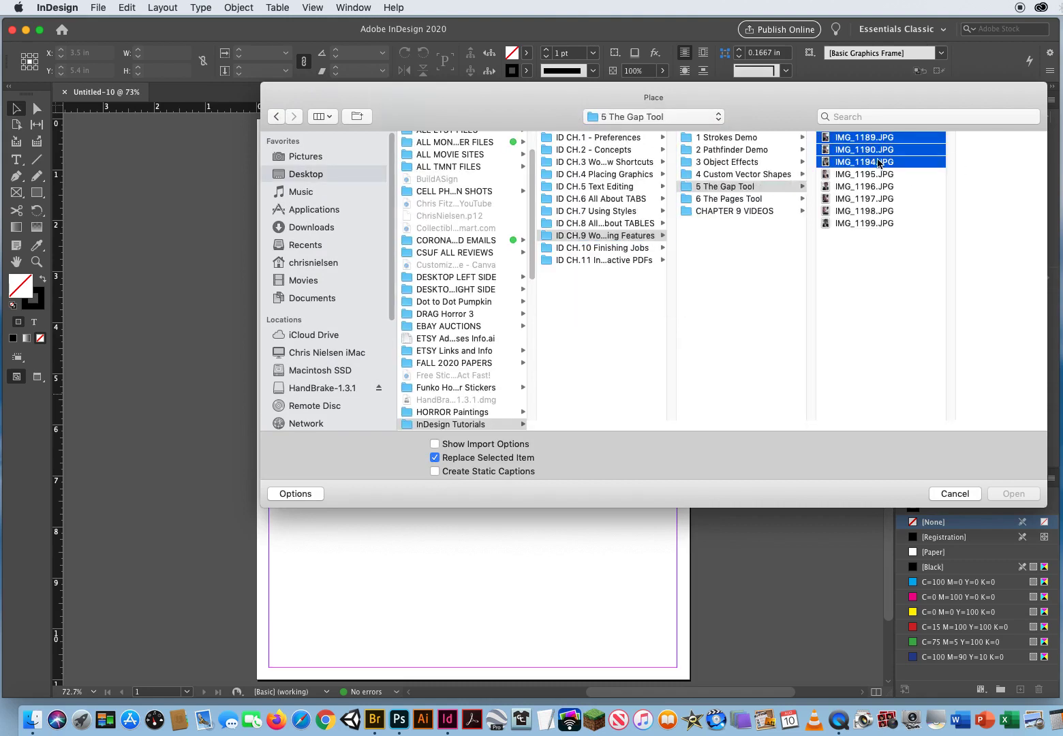
pyautogui.keyDown('shift'); pyautogui.click(875, 173); pyautogui.keyUp('shift')
pyautogui.keyDown('shift'); pyautogui.click(869, 186); pyautogui.keyUp('shift')
pyautogui.keyDown('shift'); pyautogui.click(862, 198); pyautogui.keyUp('shift')
pyautogui.keyDown('shift'); pyautogui.click(860, 211); pyautogui.keyUp('shift')
pyautogui.keyDown('shift'); pyautogui.click(859, 223); pyautogui.keyUp('shift')
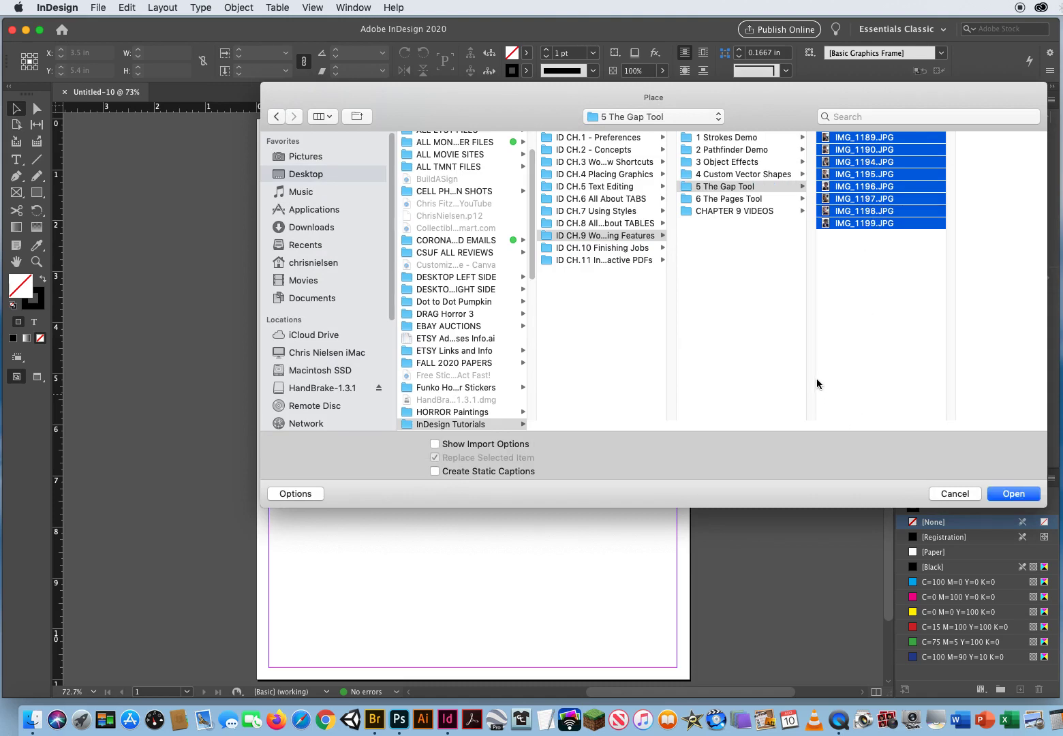
pyautogui.click(1013, 495)
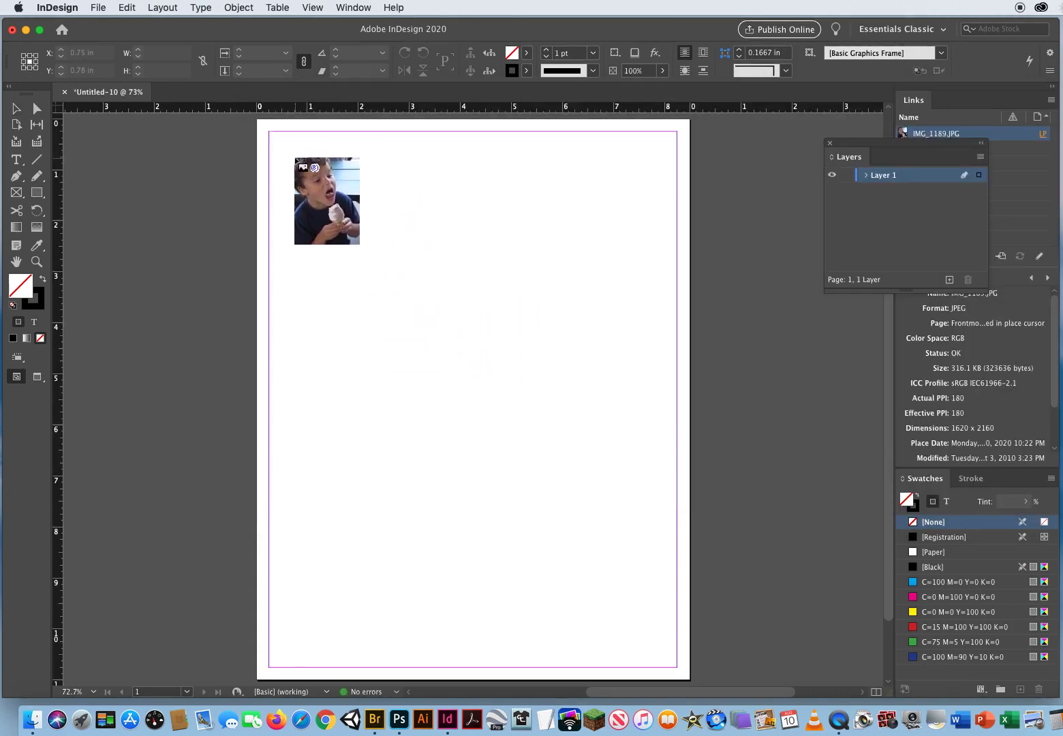
# - Drag out a two-column, four-row frame grid and place all eight photos into it
pyautogui.moveTo(295, 159)
pyautogui.mouseDown()
pyautogui.moveTo(429, 302)
pyautogui.moveTo(489, 343)
pyautogui.mouseUp()
pyautogui.press('Right')
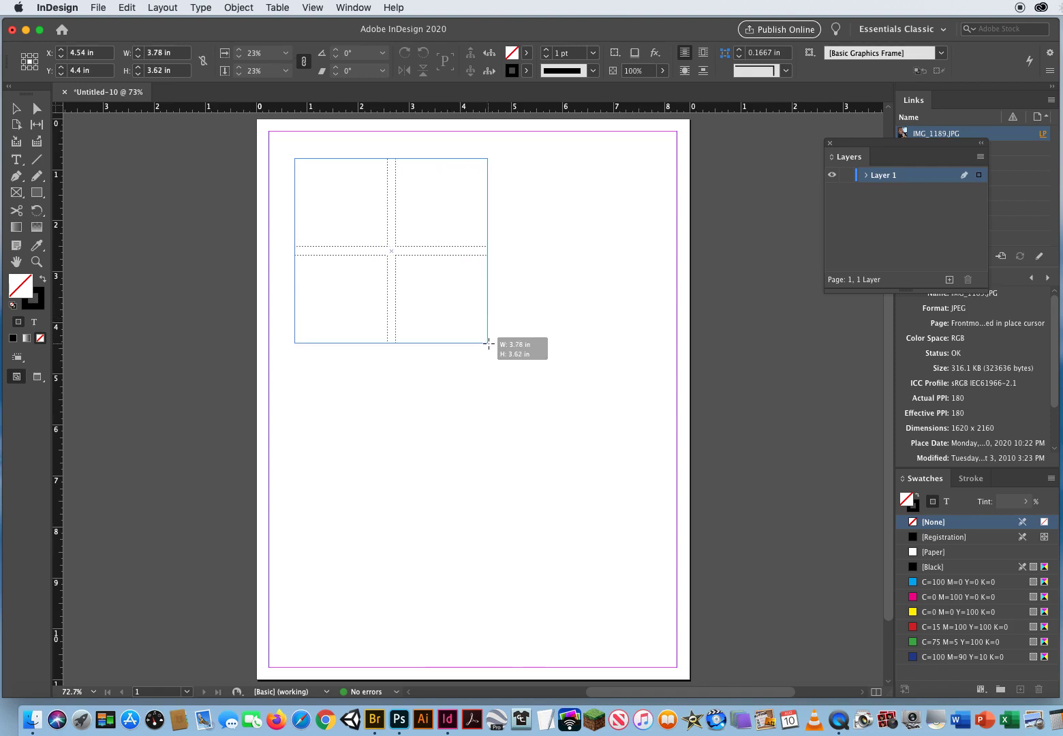
pyautogui.press('Up')
pyautogui.moveTo(488, 344); pyautogui.dragTo(544, 626)
pyautogui.press('Up')
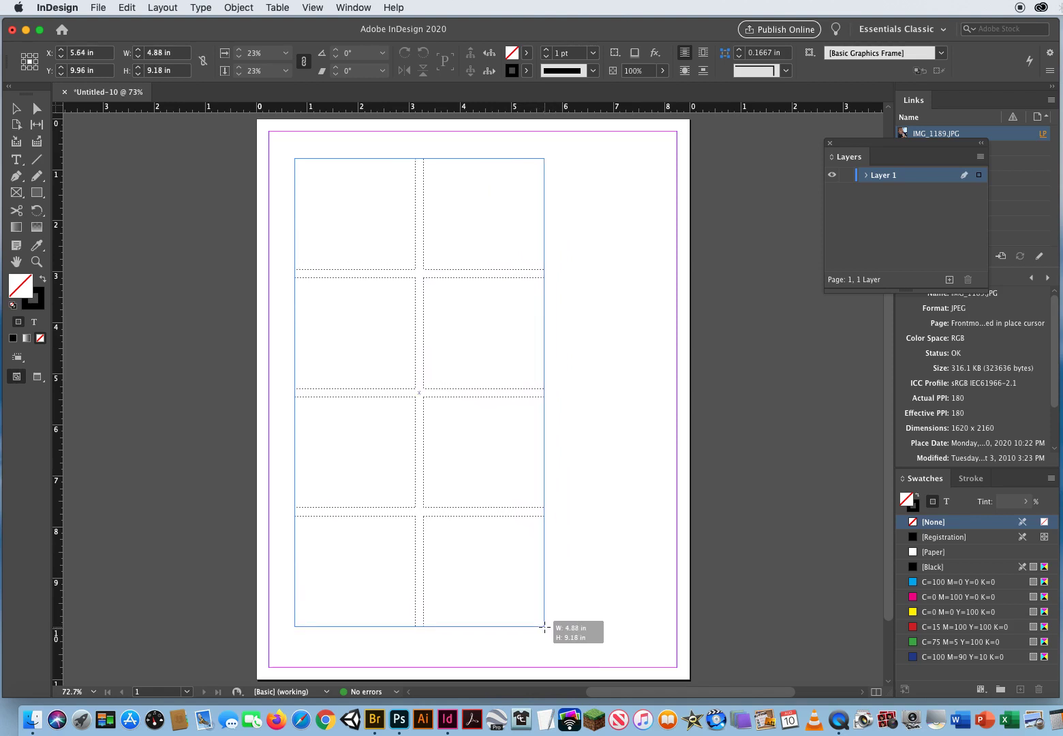
pyautogui.moveTo(544, 627); pyautogui.dragTo(544, 626)
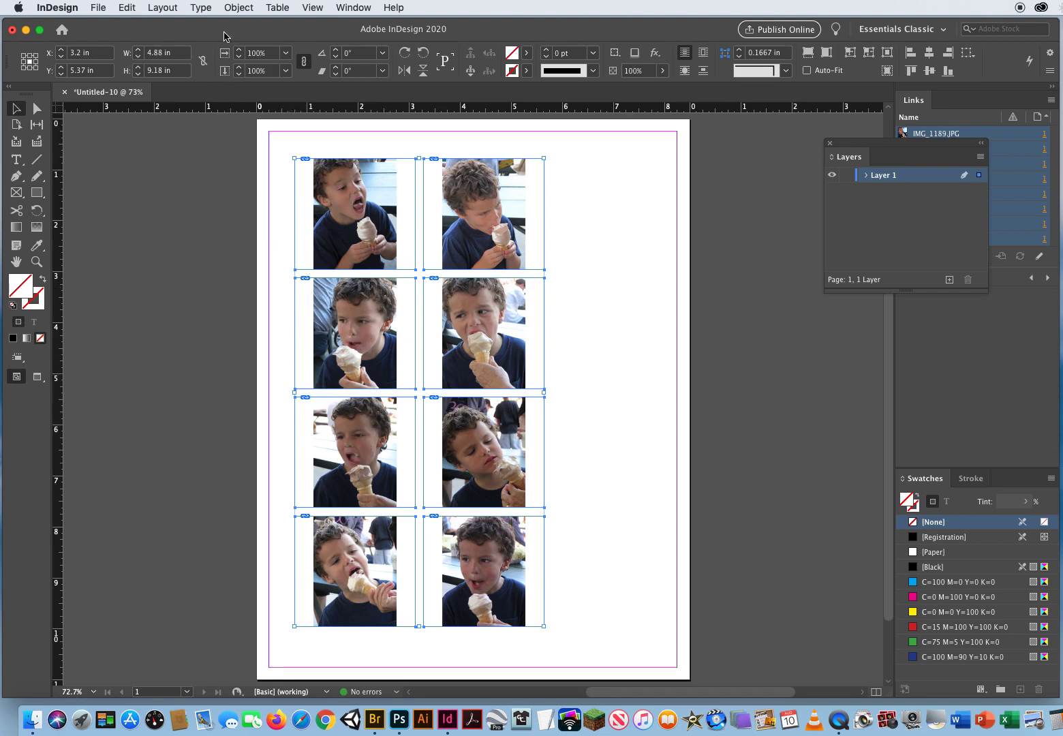
# - Apply Object > Fitting > Fit Frame to Content to the photo frames
pyautogui.click(238, 6)
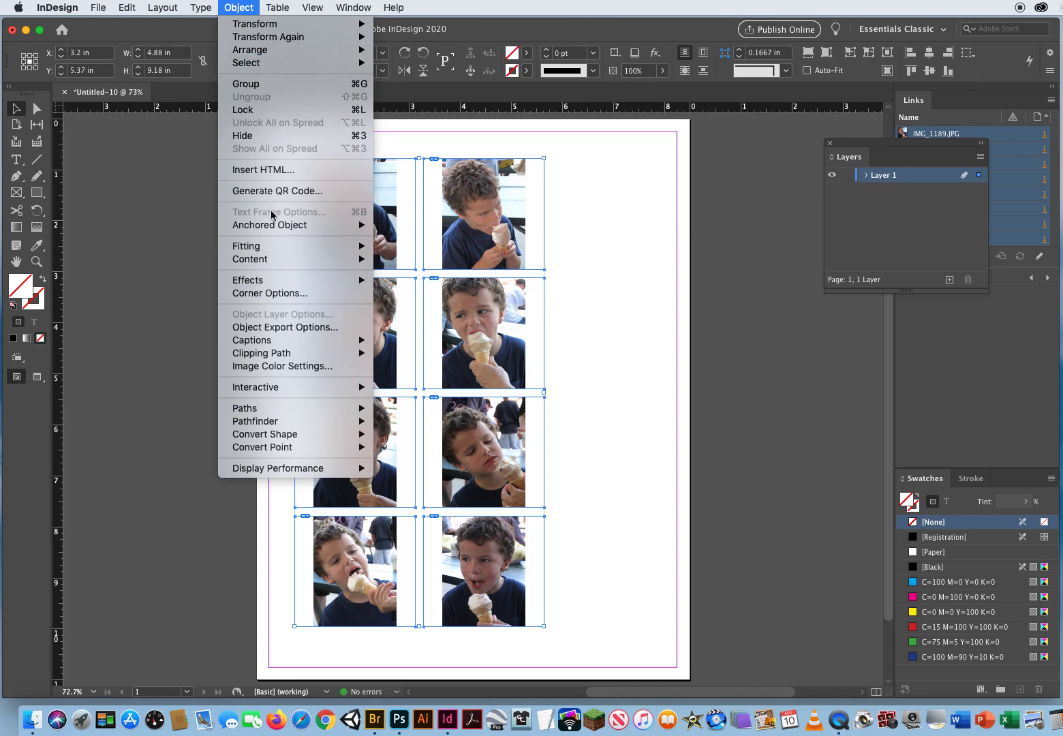
pyautogui.moveTo(252, 247)
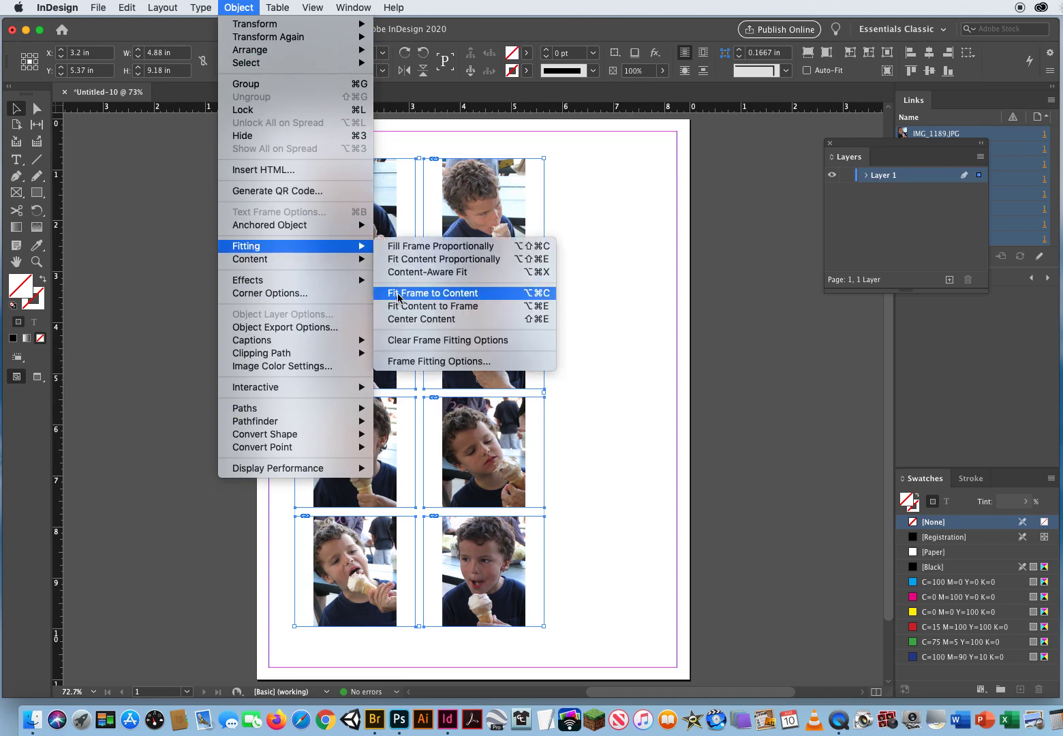
pyautogui.click(453, 298)
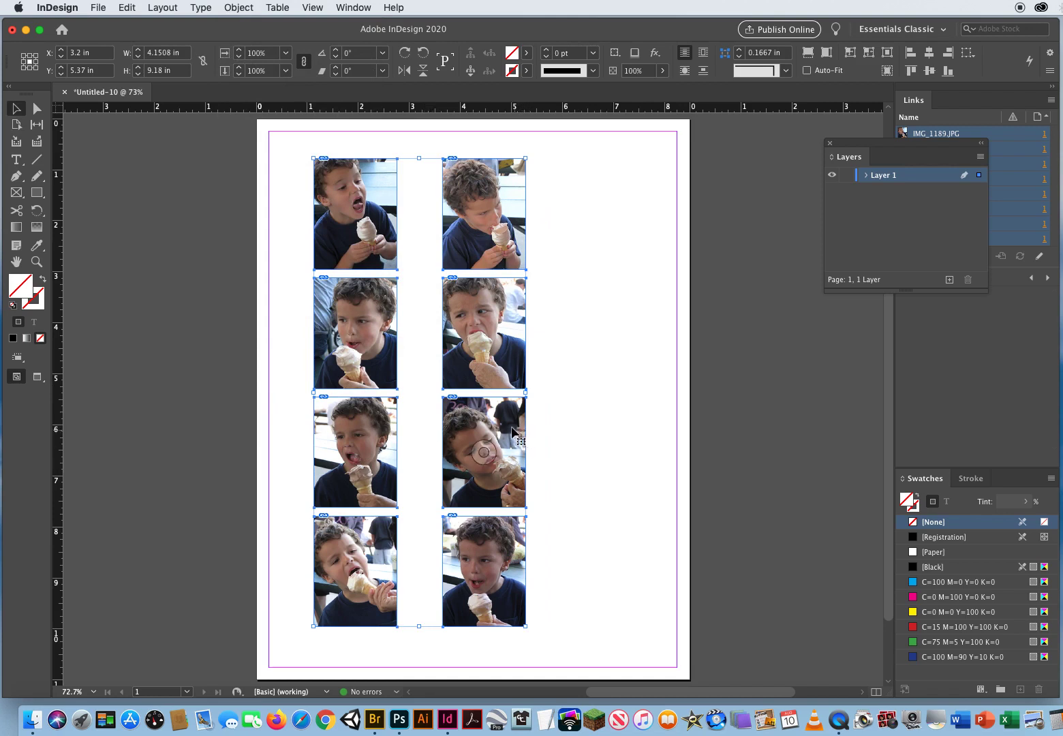
# - Give all eight frames Auto-Fit with Fill Frame Proportionally in Frame Fitting Options
pyautogui.moveTo(261, 166); pyautogui.dragTo(578, 598)
pyautogui.click(238, 7)
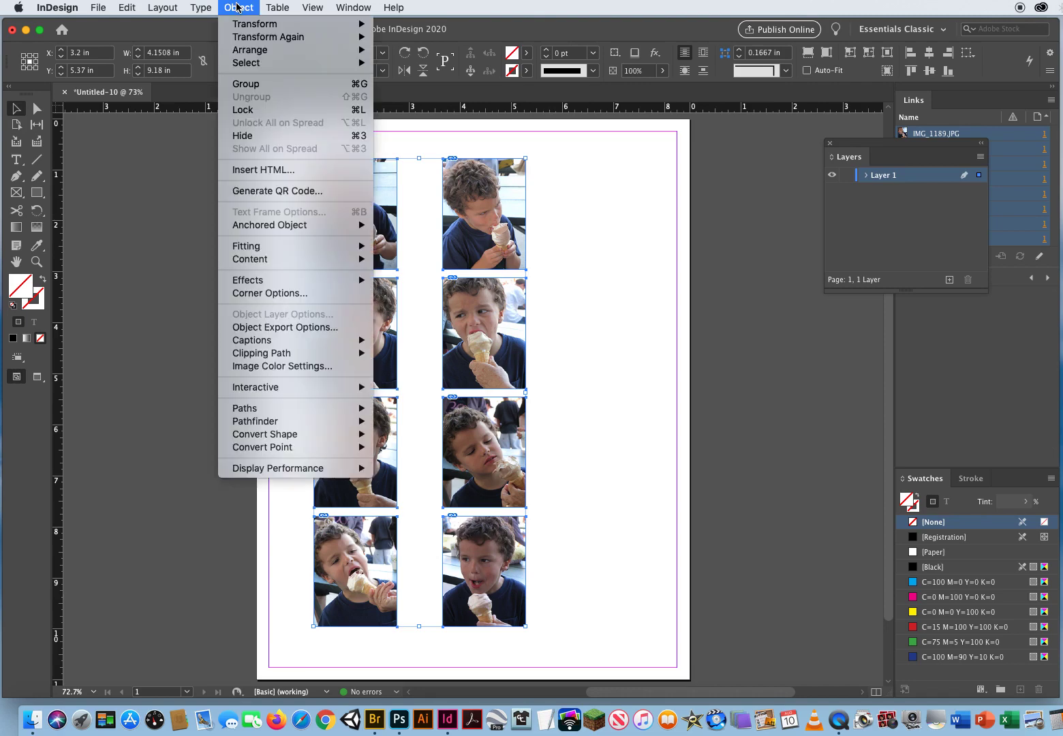
pyautogui.moveTo(249, 248)
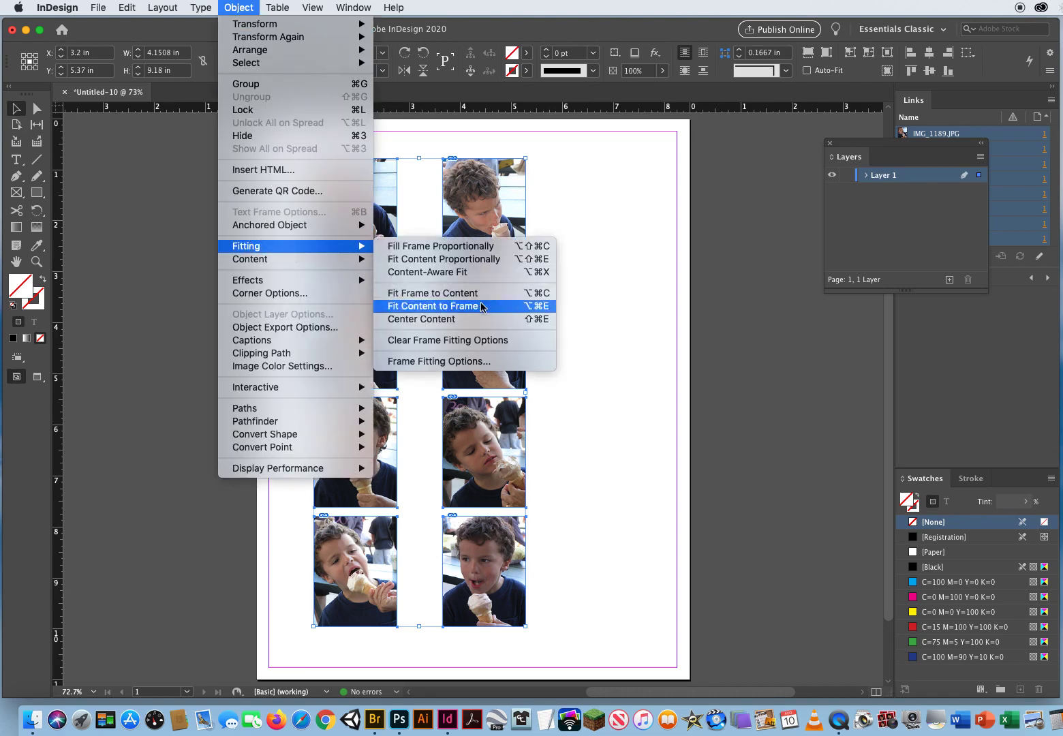
pyautogui.click(457, 361)
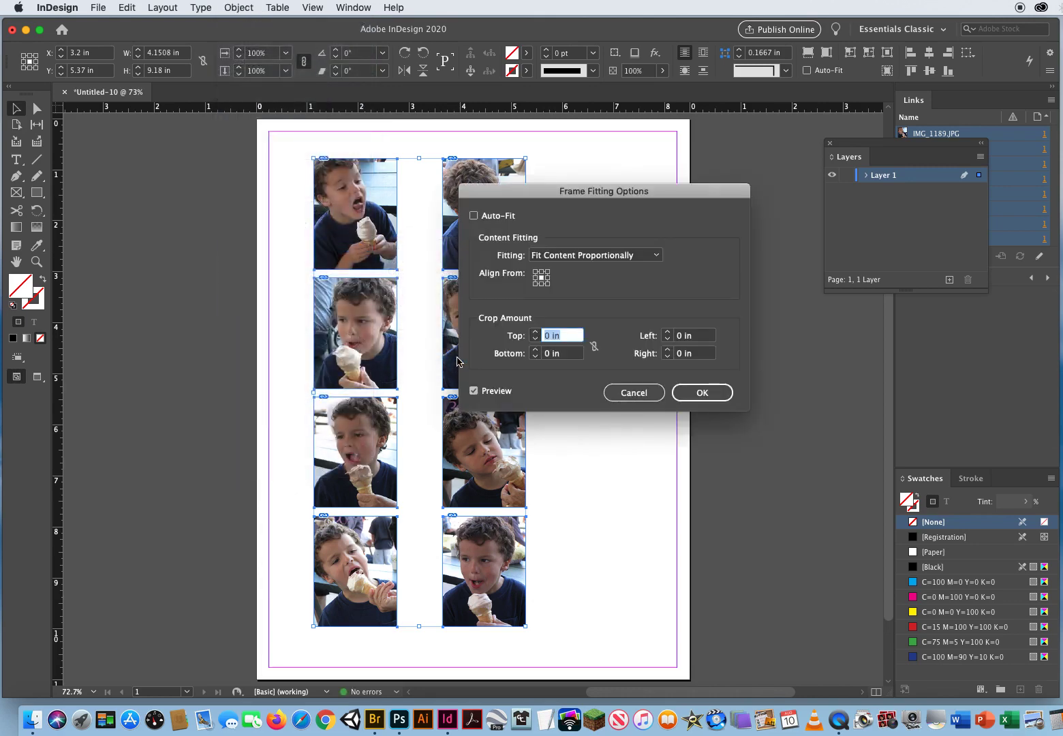
pyautogui.click(474, 216)
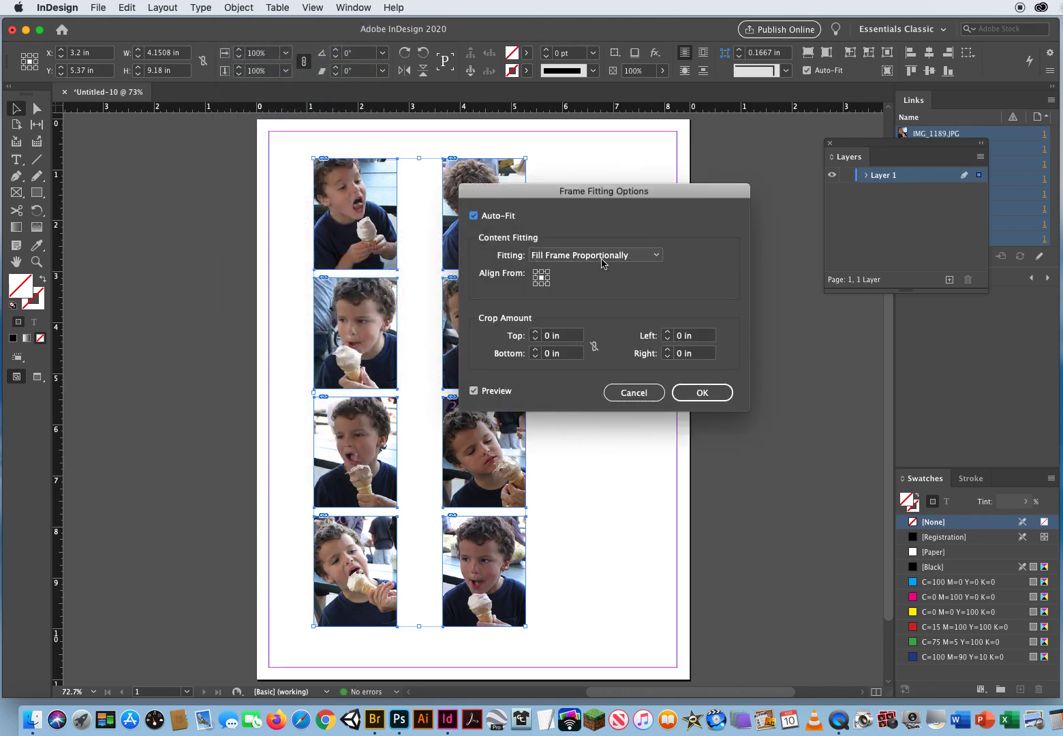
pyautogui.click(699, 393)
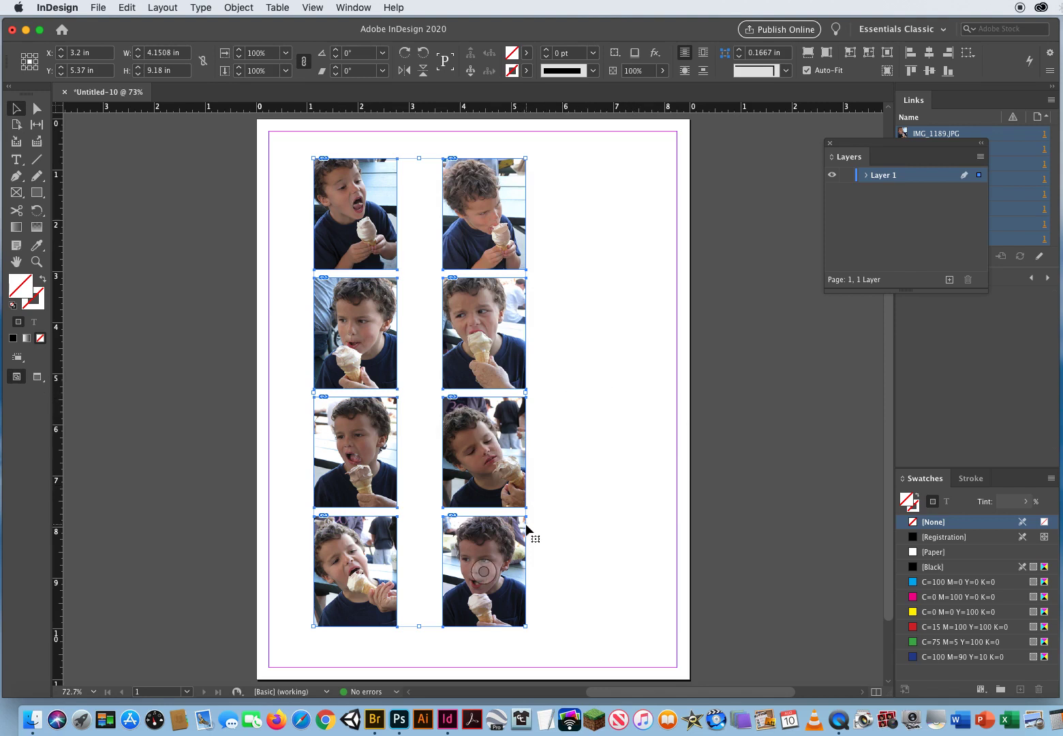
# - Scale up the photo grid and shift the right column right to widen the center gap
pyautogui.moveTo(269, 191); pyautogui.dragTo(597, 645)
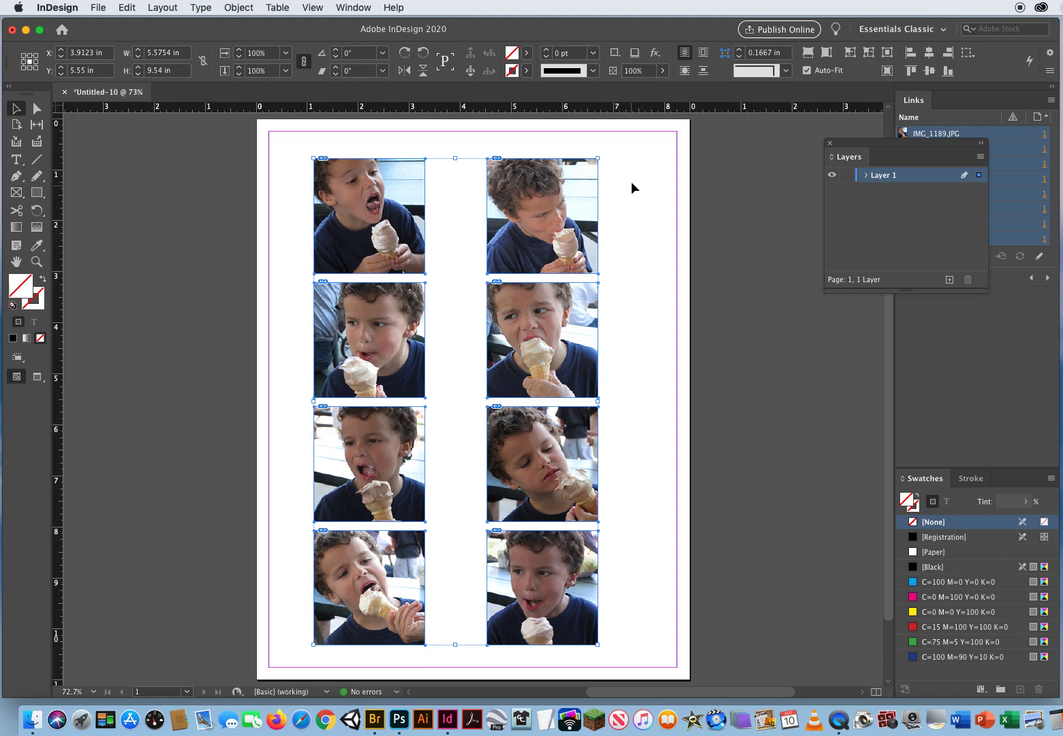
pyautogui.moveTo(629, 175); pyautogui.dragTo(532, 616)
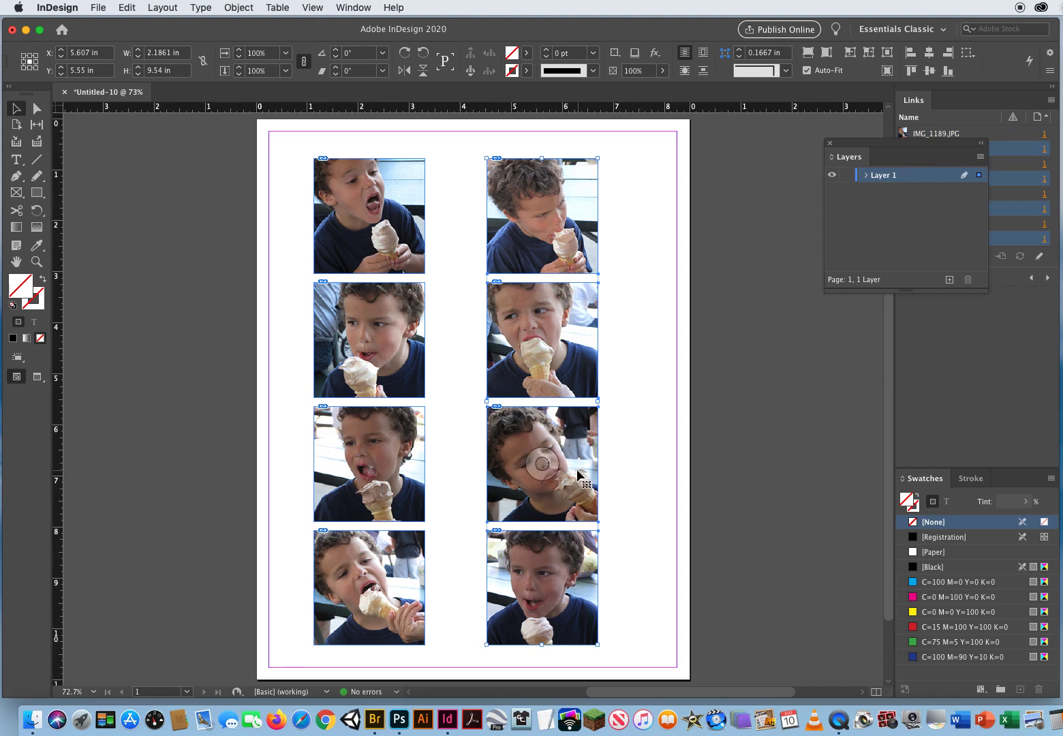
pyautogui.moveTo(579, 479); pyautogui.dragTo(530, 478)
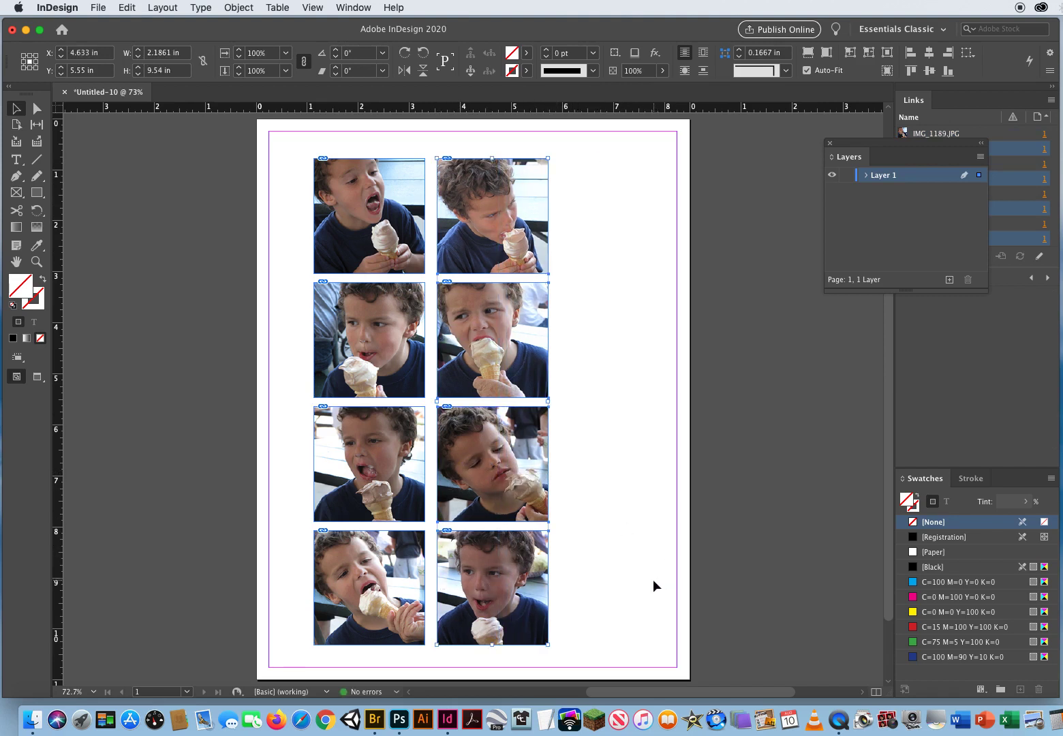
pyautogui.moveTo(582, 187); pyautogui.dragTo(536, 619)
pyautogui.moveTo(525, 555); pyautogui.dragTo(573, 557)
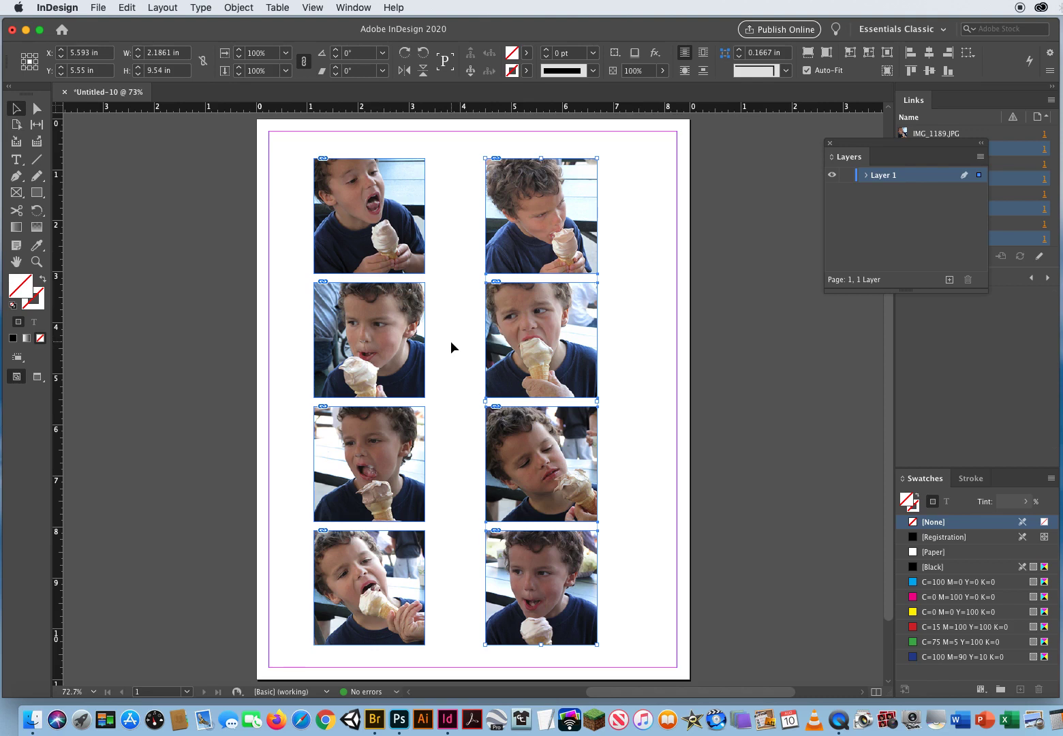
pyautogui.click(288, 180)
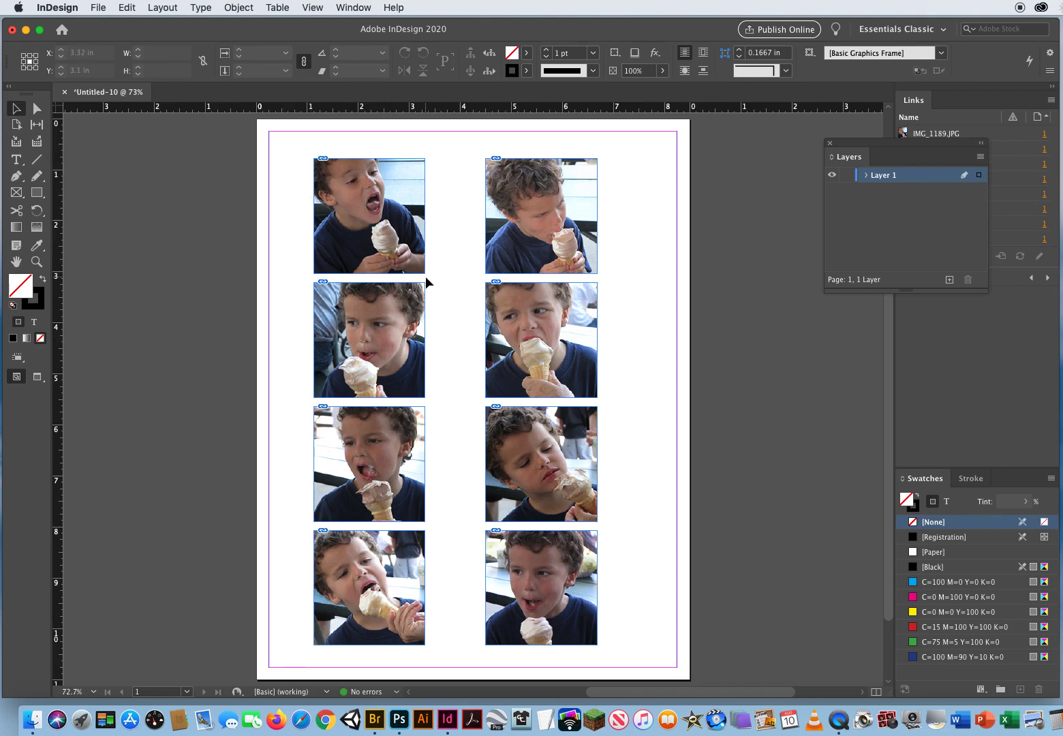
# - Switch to Preview screen mode and select the Gap Tool
pyautogui.press('w')
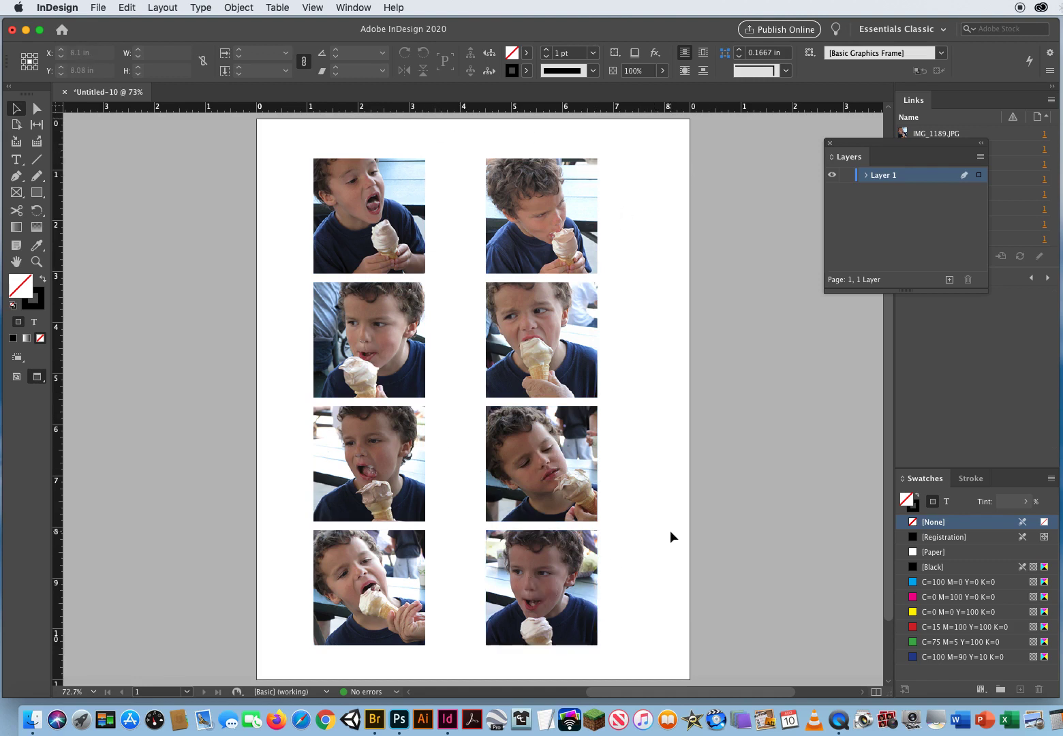
pyautogui.click(38, 127)
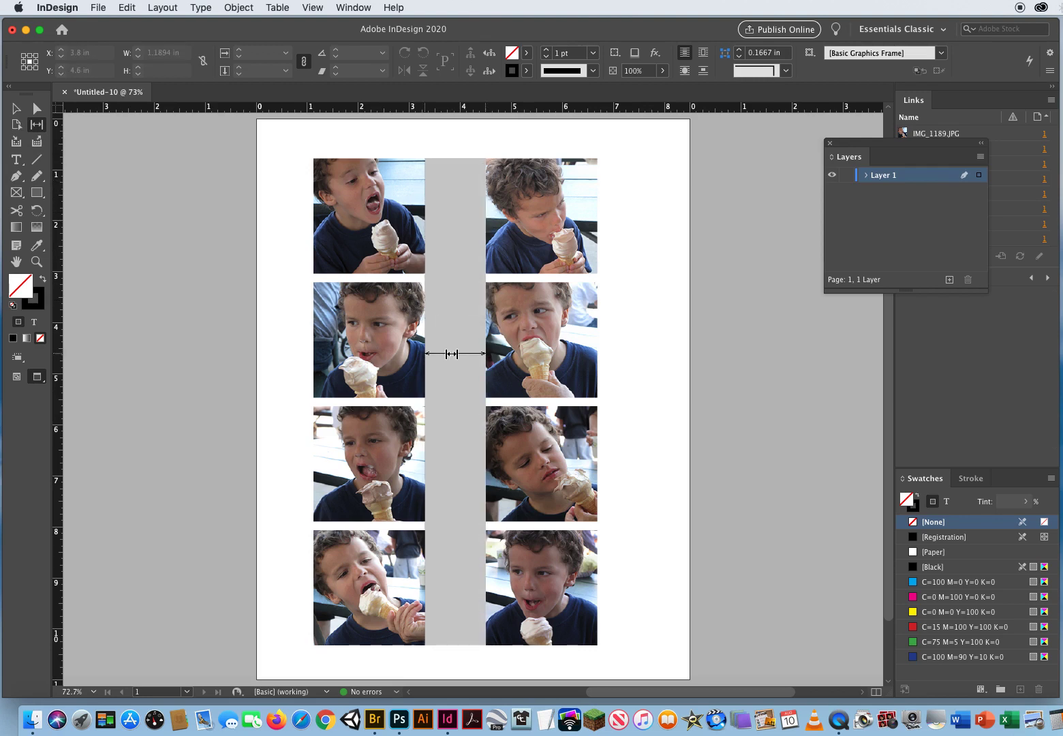
# - Drag gaps to narrow the left column and make the top and bottom rows taller
pyautogui.moveTo(449, 346); pyautogui.dragTo(403, 352)
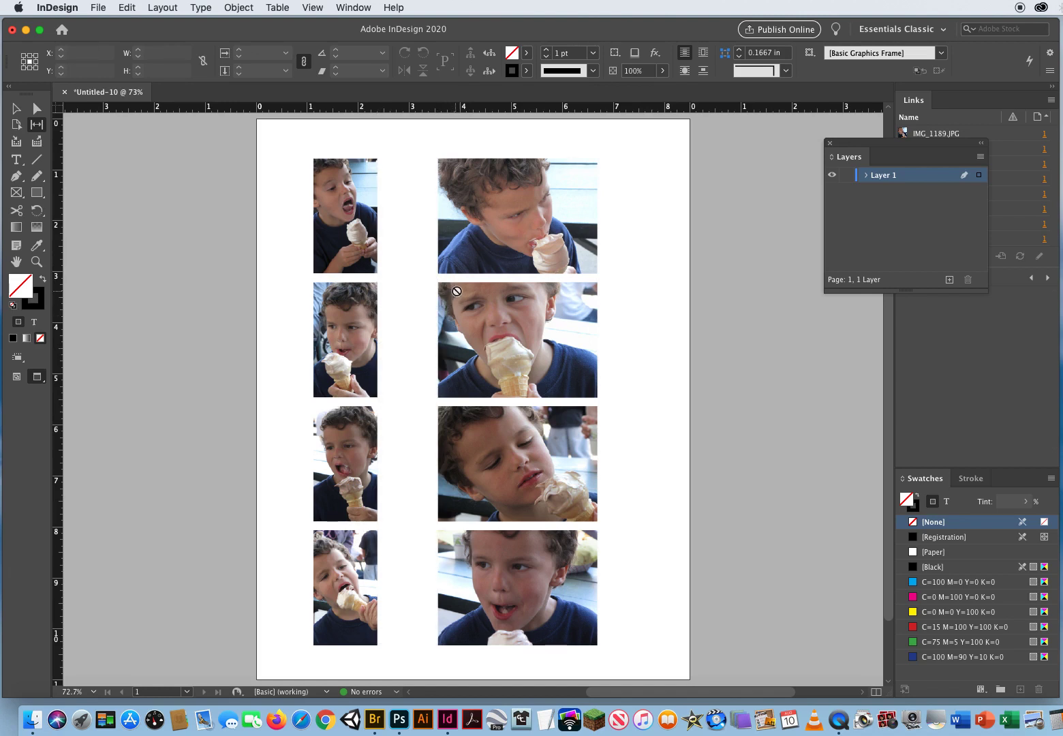
pyautogui.moveTo(467, 277); pyautogui.dragTo(466, 323)
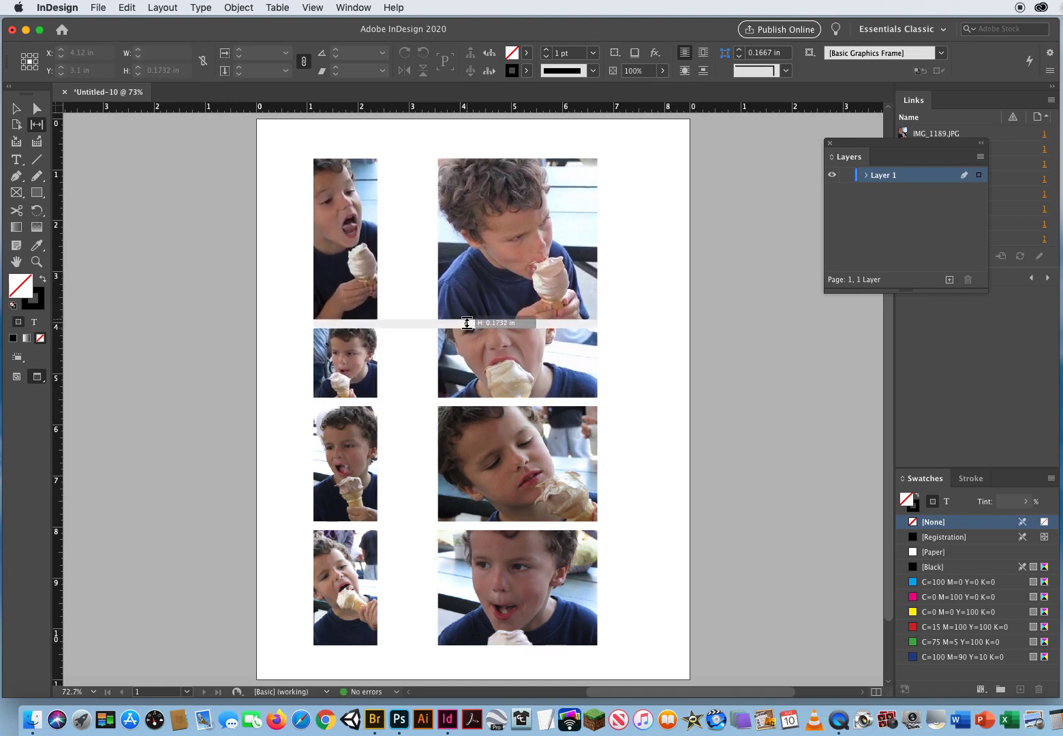
pyautogui.moveTo(470, 527); pyautogui.dragTo(468, 477)
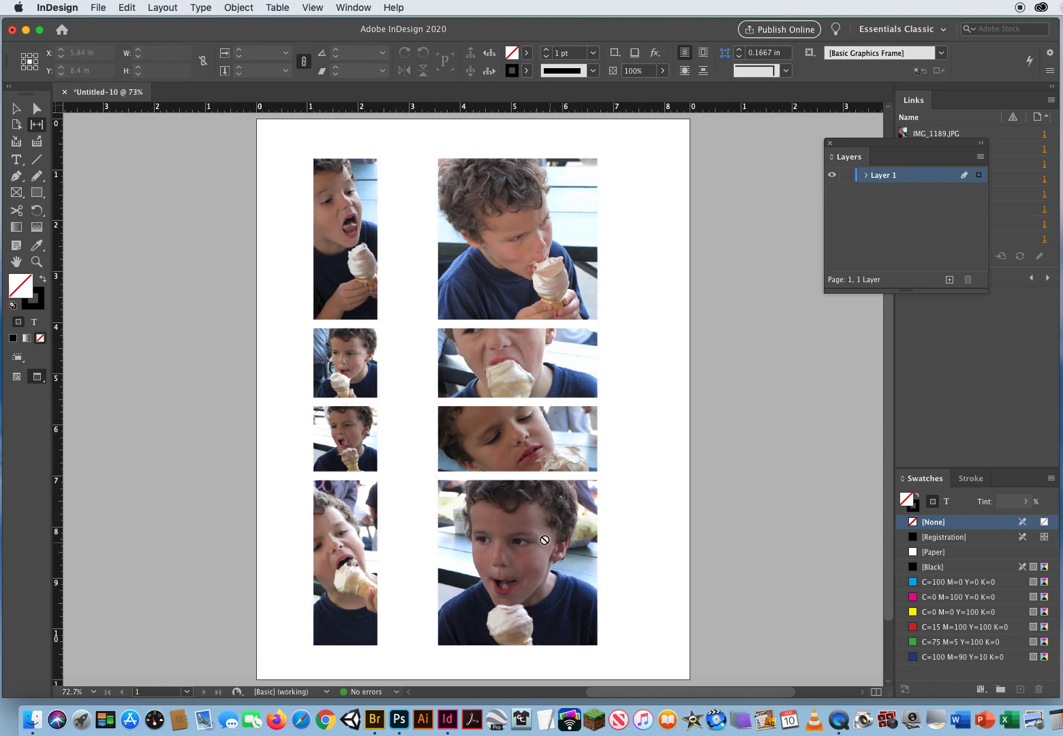
# - Drag the row gaps to even out the row heights and nudge the column gap right
pyautogui.moveTo(468, 474); pyautogui.dragTo(469, 523)
pyautogui.moveTo(482, 324); pyautogui.dragTo(481, 268)
pyautogui.moveTo(405, 348); pyautogui.dragTo(427, 350)
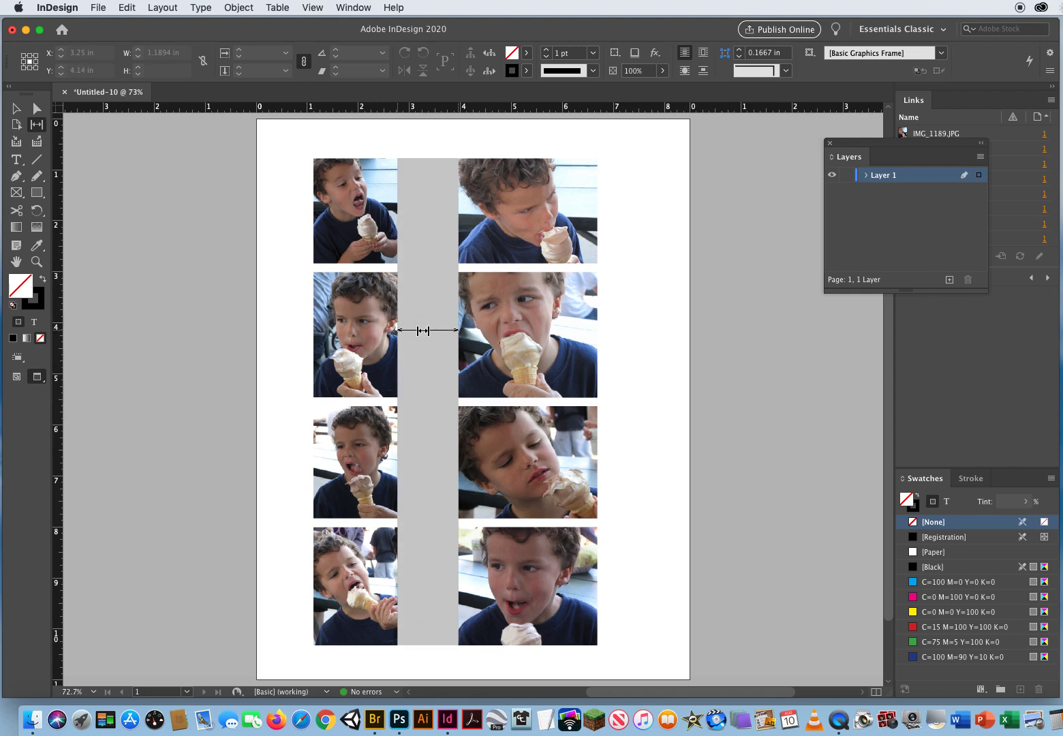
# - Shift each row's vertical gap left or right so photo widths and gaps vary per row
pyautogui.moveTo(423, 331); pyautogui.dragTo(485, 326)
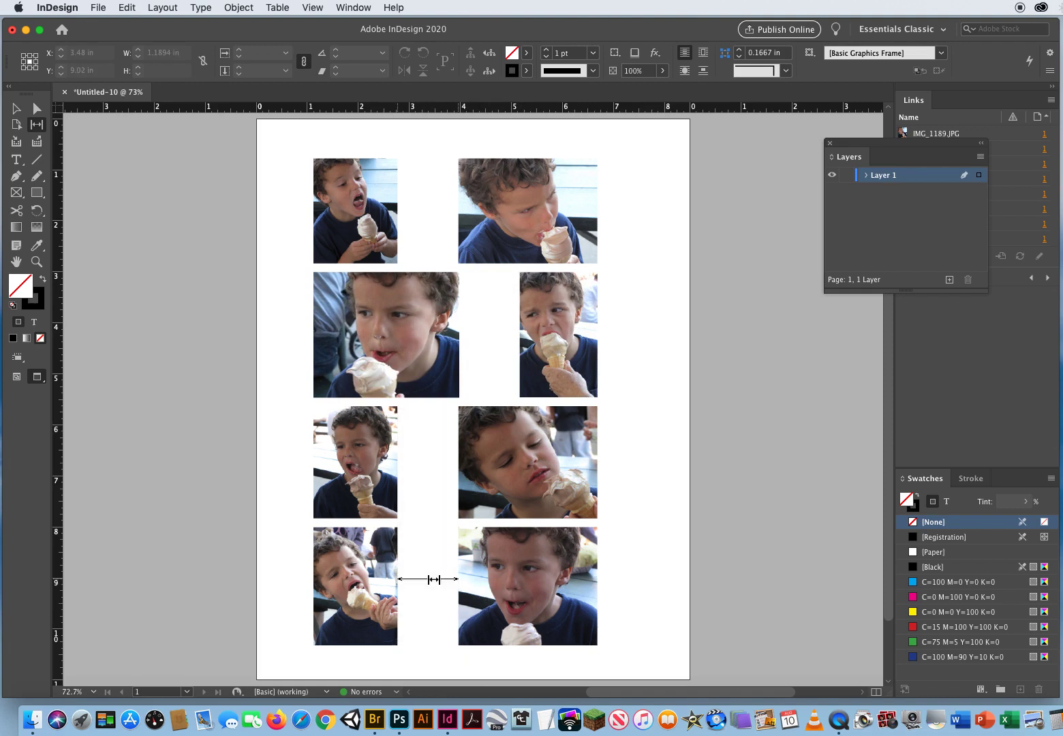
pyautogui.moveTo(434, 579); pyautogui.dragTo(400, 577)
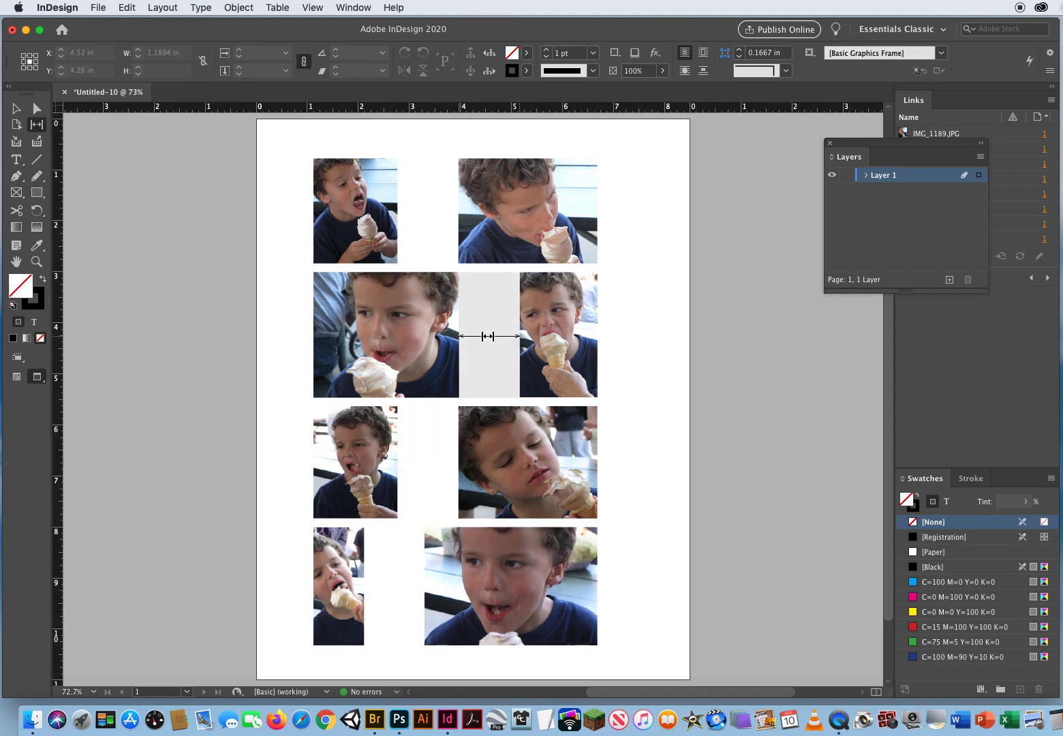
pyautogui.moveTo(488, 329); pyautogui.dragTo(513, 333)
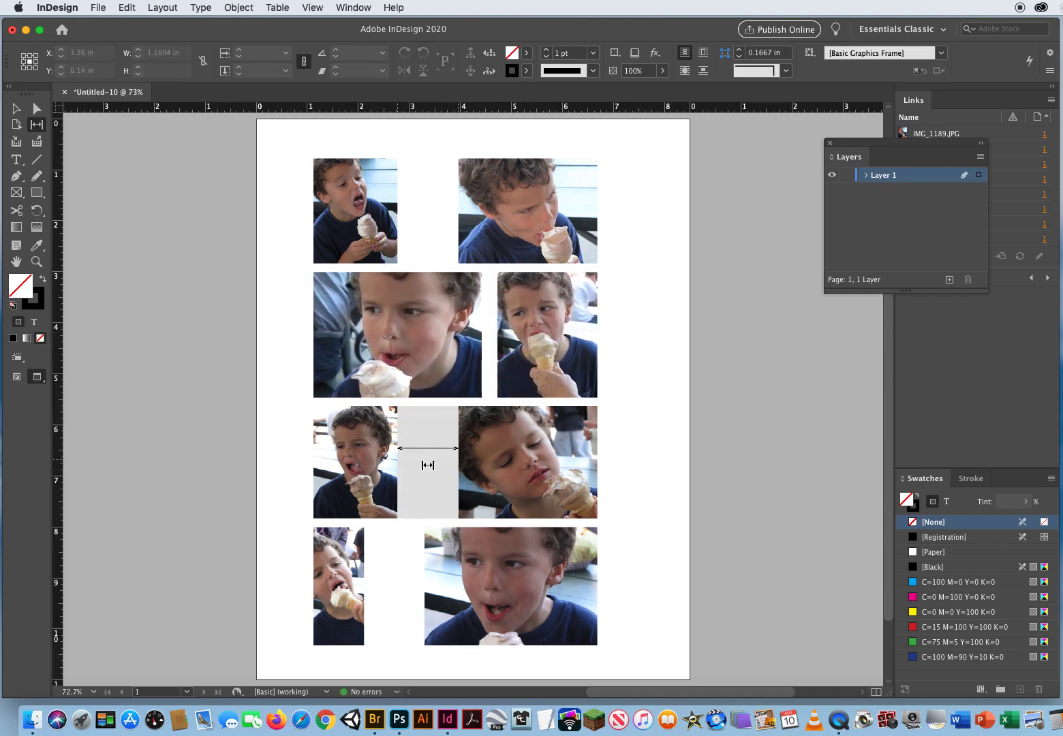
pyautogui.moveTo(431, 448); pyautogui.dragTo(407, 449)
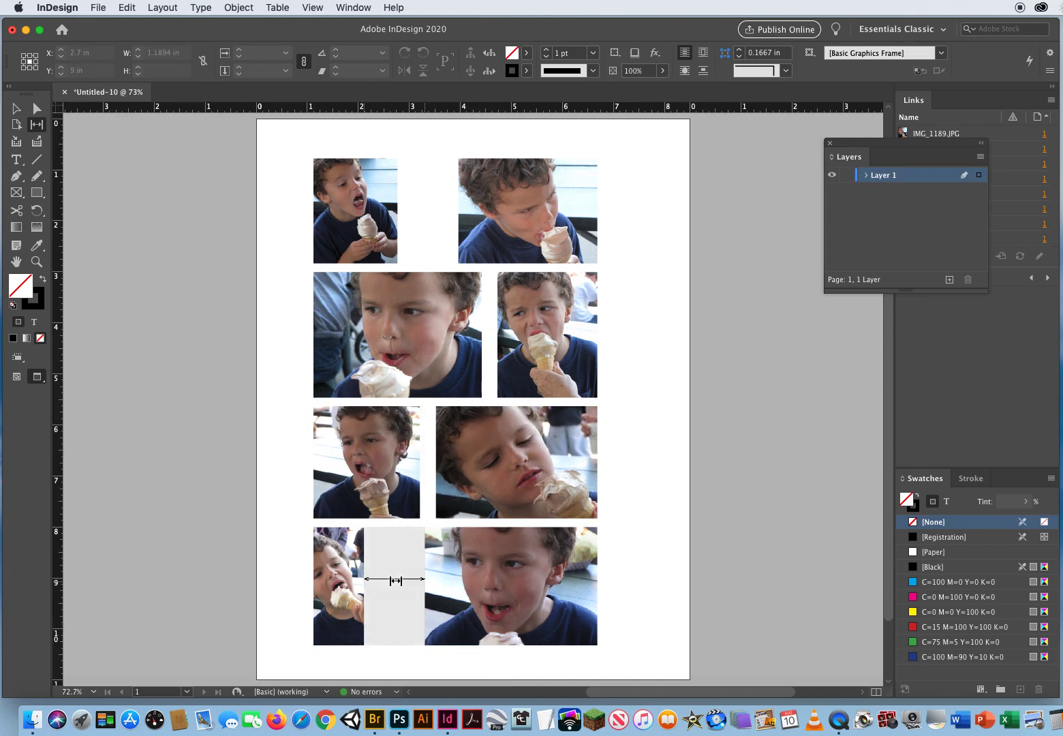
pyautogui.moveTo(395, 578); pyautogui.dragTo(373, 576)
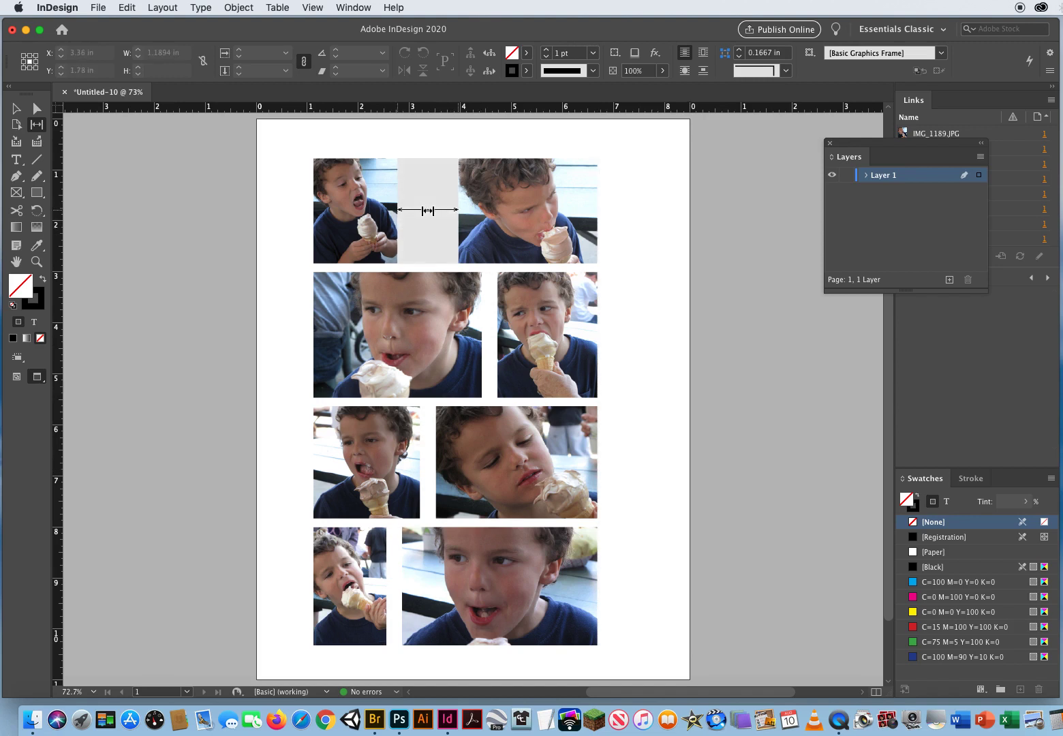
pyautogui.moveTo(428, 211)
pyautogui.mouseDown()
pyautogui.moveTo(417, 210)
pyautogui.moveTo(447, 211)
pyautogui.mouseUp()
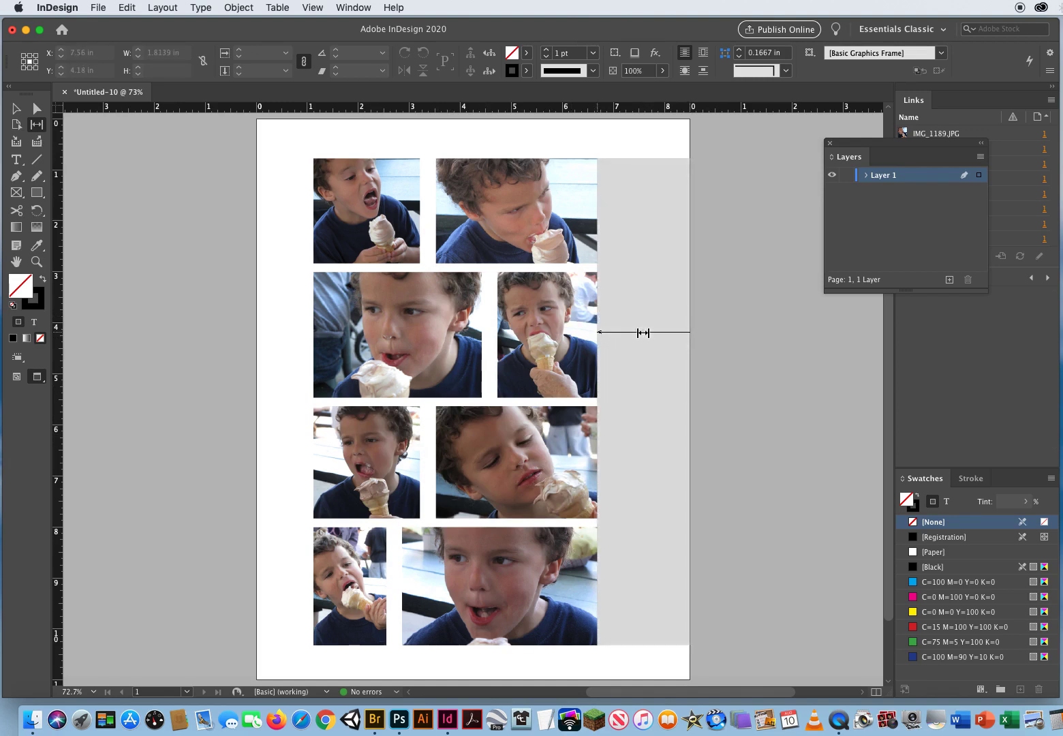
# - Widen the right-hand photos toward the margin and readjust the top and second-row splits
pyautogui.moveTo(643, 332); pyautogui.dragTo(664, 341)
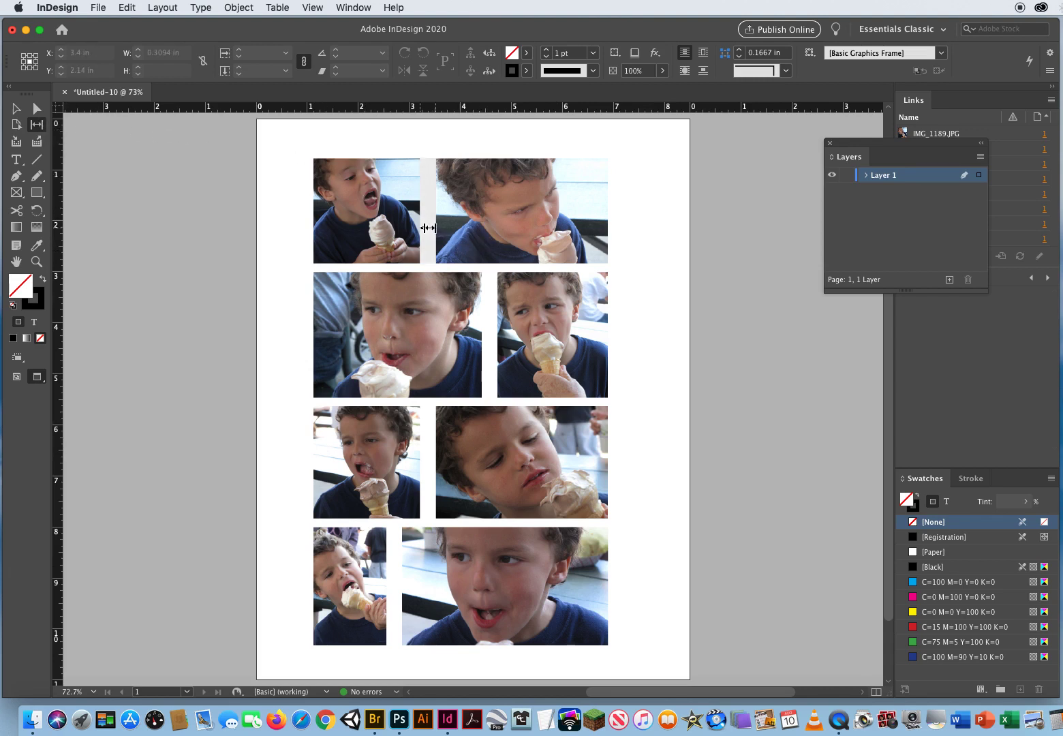
pyautogui.moveTo(428, 227)
pyautogui.mouseDown()
pyautogui.moveTo(494, 226)
pyautogui.moveTo(408, 224)
pyautogui.moveTo(417, 225)
pyautogui.moveTo(410, 211)
pyautogui.moveTo(453, 211)
pyautogui.moveTo(411, 212)
pyautogui.mouseUp()
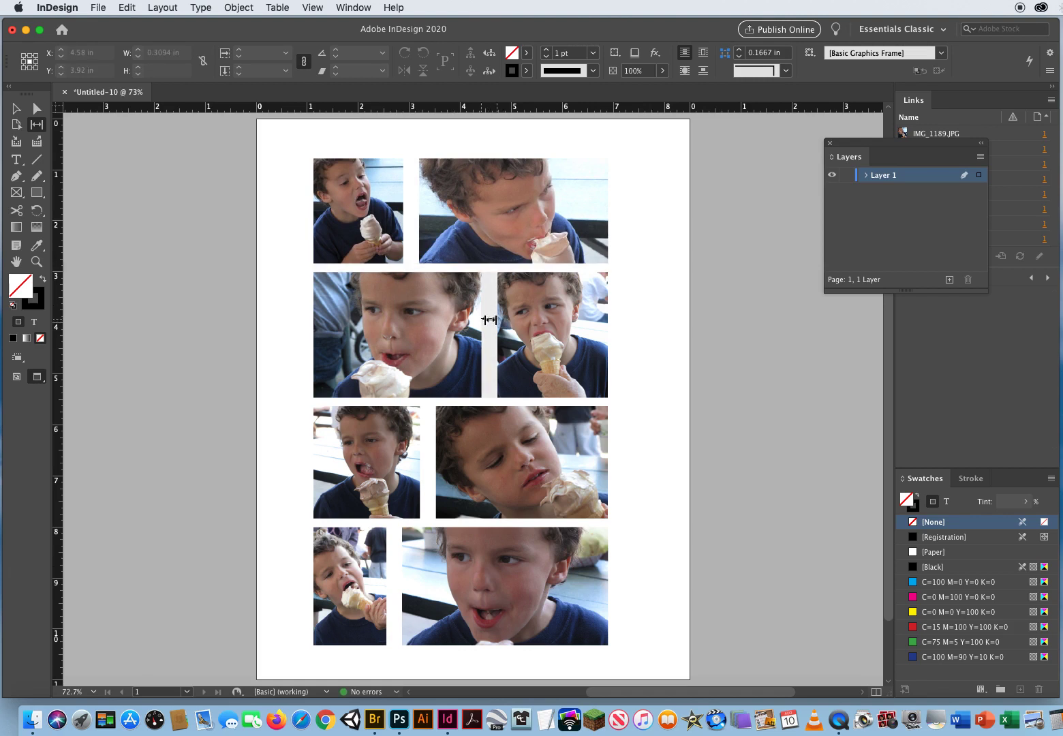
pyautogui.moveTo(489, 320); pyautogui.dragTo(520, 316)
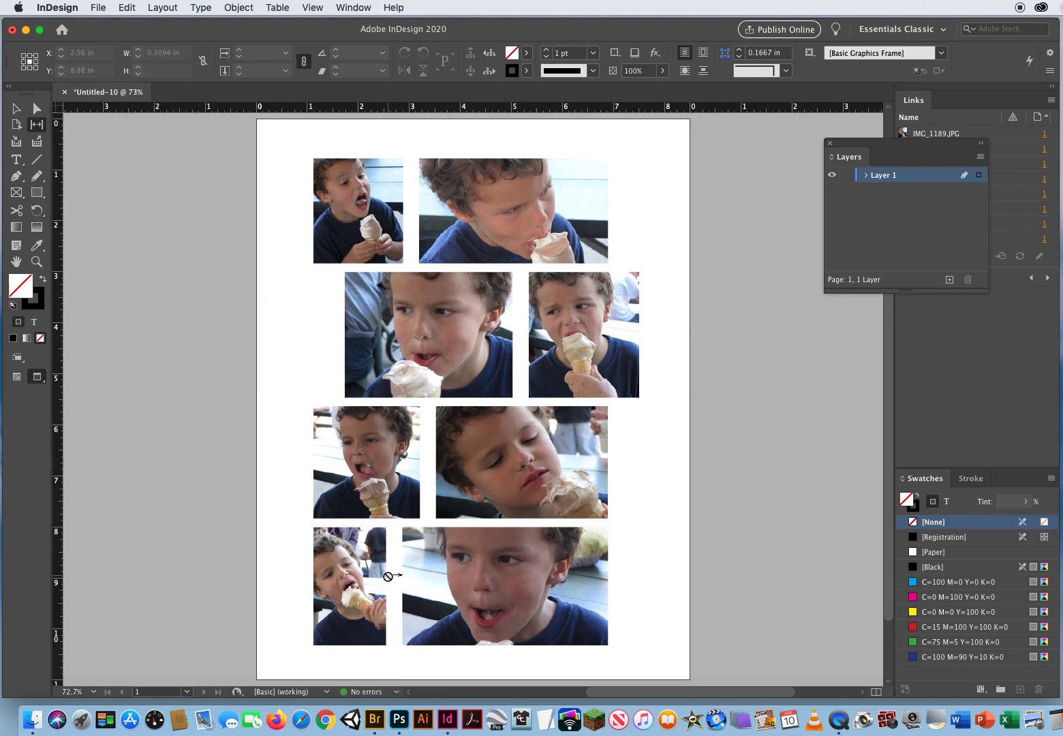
# - With the Gap tool, shift the bottom row right and the third row left, nudge the upper rows up, and pull the second-row right photo left
pyautogui.moveTo(388, 575); pyautogui.dragTo(411, 575)
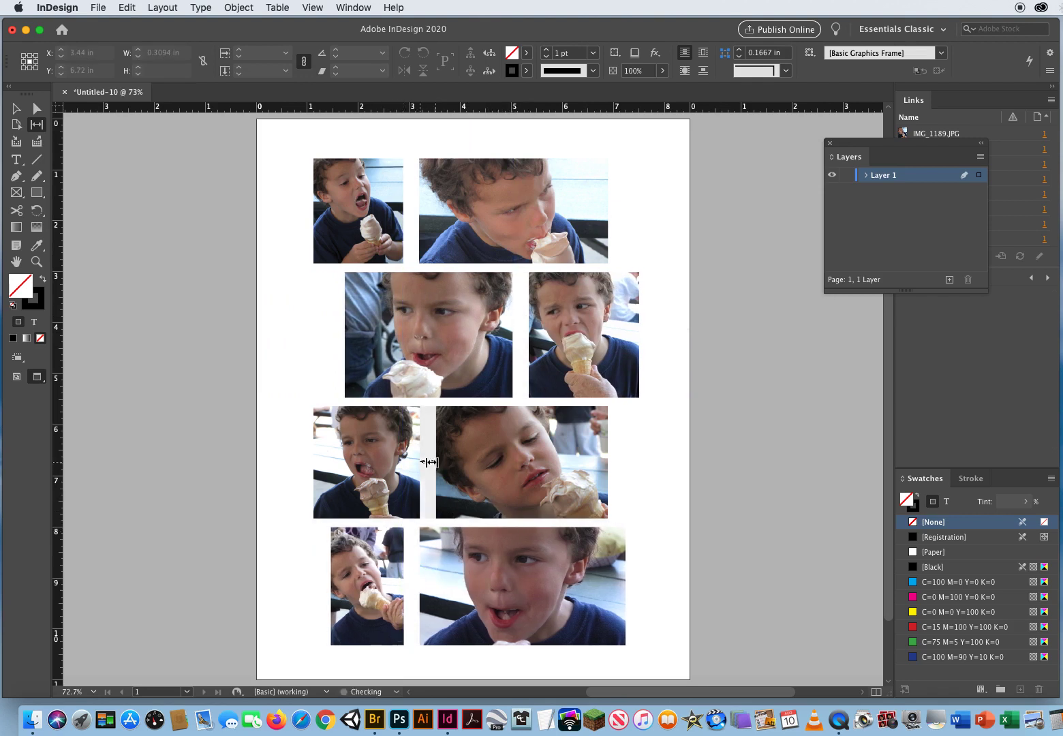
pyautogui.moveTo(427, 459); pyautogui.dragTo(414, 459)
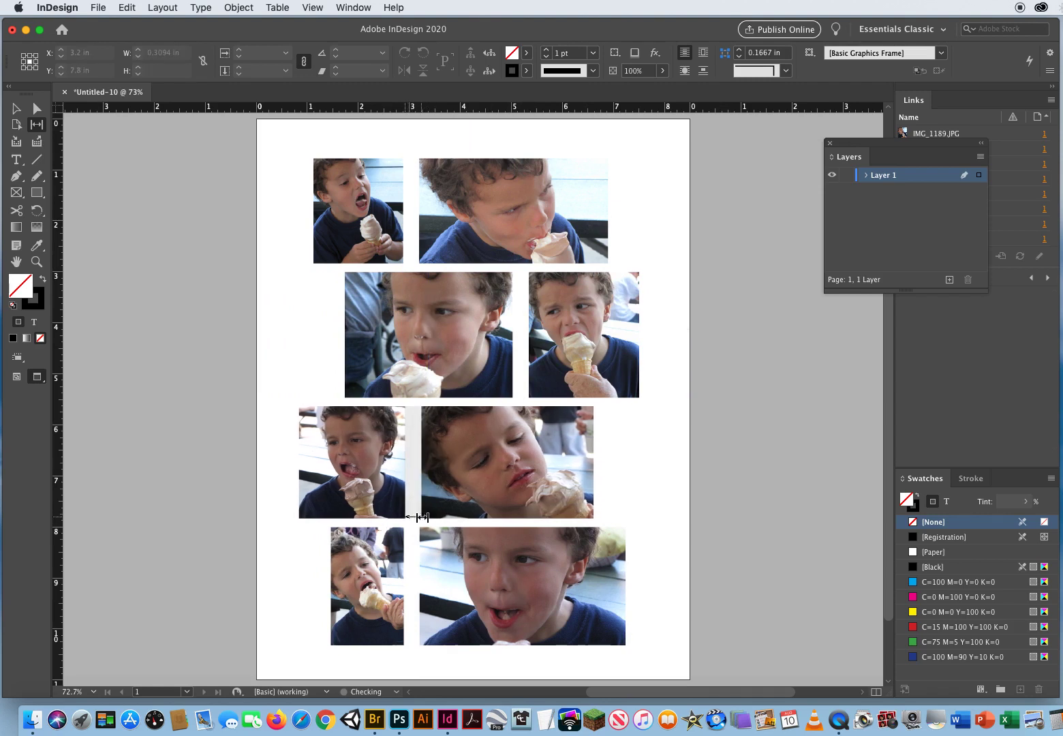
pyautogui.moveTo(450, 267)
pyautogui.mouseDown()
pyautogui.moveTo(450, 247)
pyautogui.moveTo(440, 355)
pyautogui.moveTo(435, 253)
pyautogui.moveTo(433, 264)
pyautogui.mouseUp()
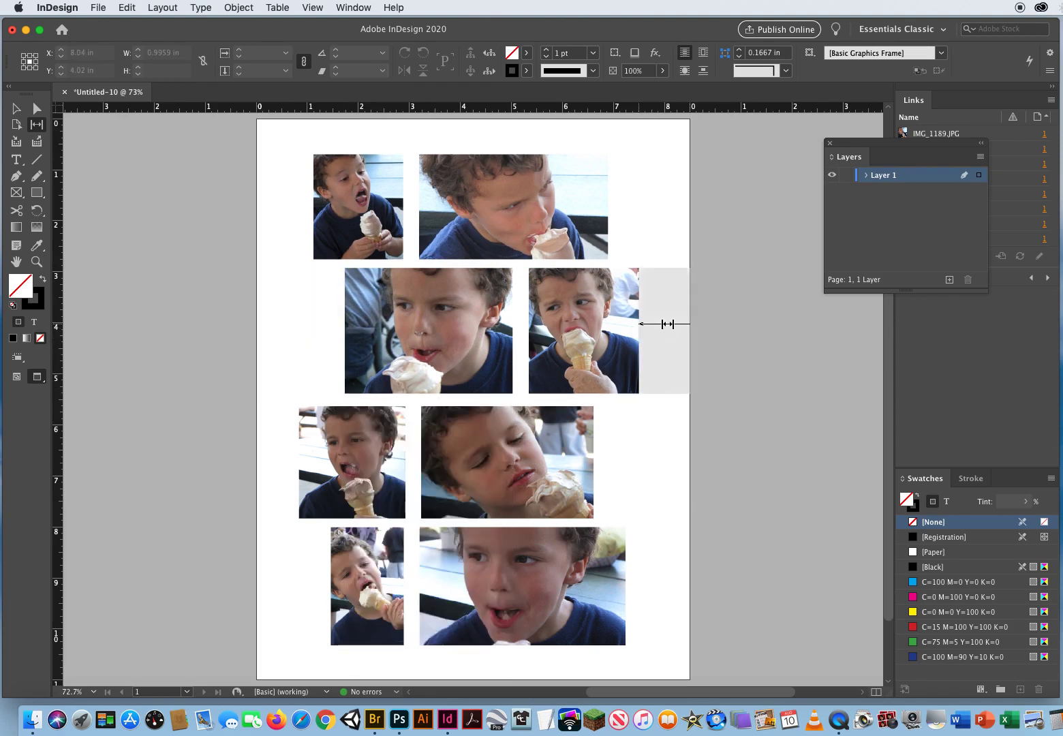
pyautogui.moveTo(667, 323); pyautogui.dragTo(639, 318)
pyautogui.moveTo(669, 316)
pyautogui.mouseDown()
pyautogui.moveTo(678, 315)
pyautogui.moveTo(657, 314)
pyautogui.mouseUp()
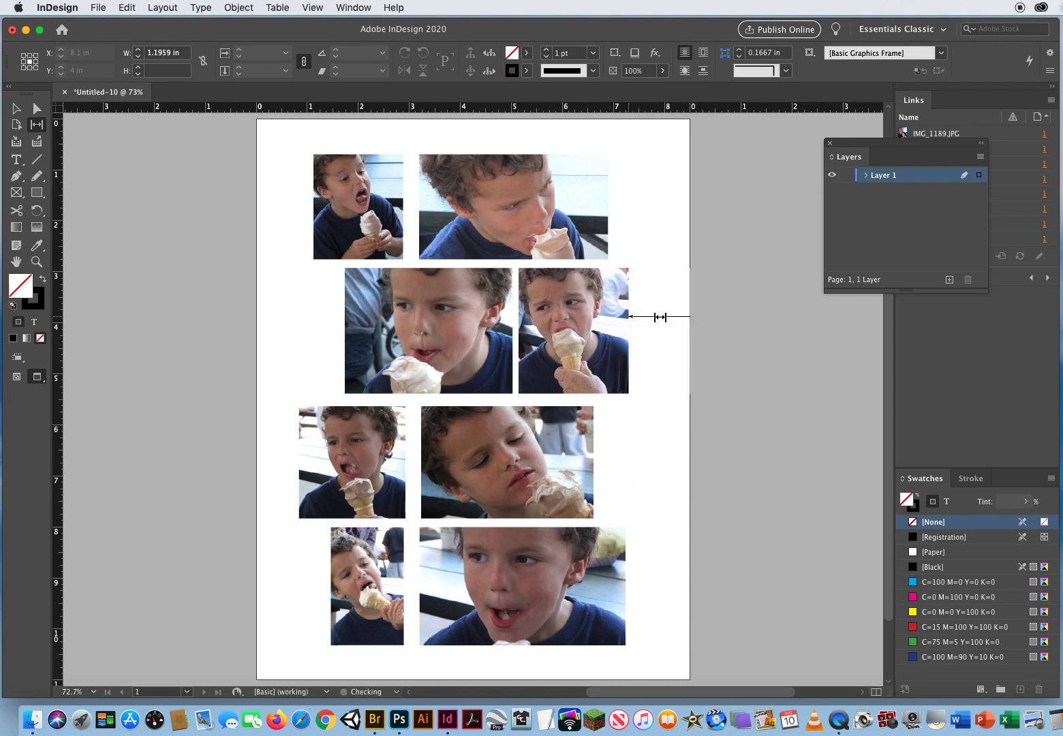
# - Move the top-left photo toward the page edge, drop the bottom row lower, and shift the top-right photo left
pyautogui.moveTo(287, 193); pyautogui.dragTo(254, 192)
pyautogui.moveTo(363, 664); pyautogui.dragTo(363, 671)
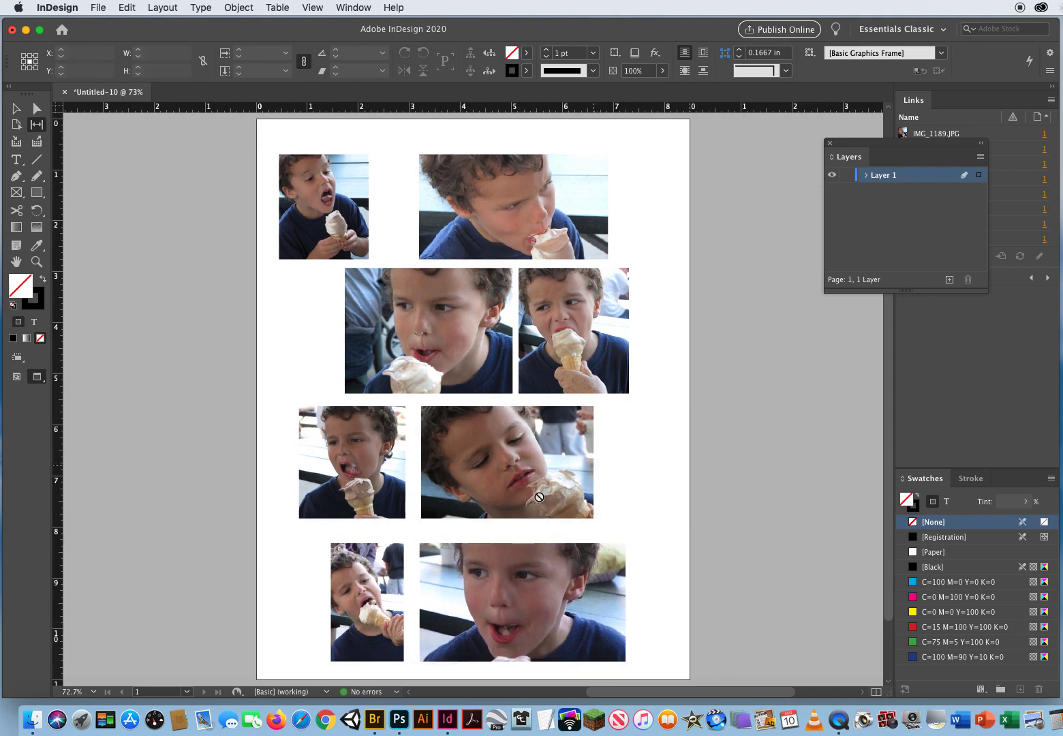
pyautogui.moveTo(508, 535)
pyautogui.mouseDown()
pyautogui.moveTo(506, 511)
pyautogui.moveTo(505, 560)
pyautogui.moveTo(500, 500)
pyautogui.moveTo(501, 558)
pyautogui.moveTo(502, 523)
pyautogui.mouseUp()
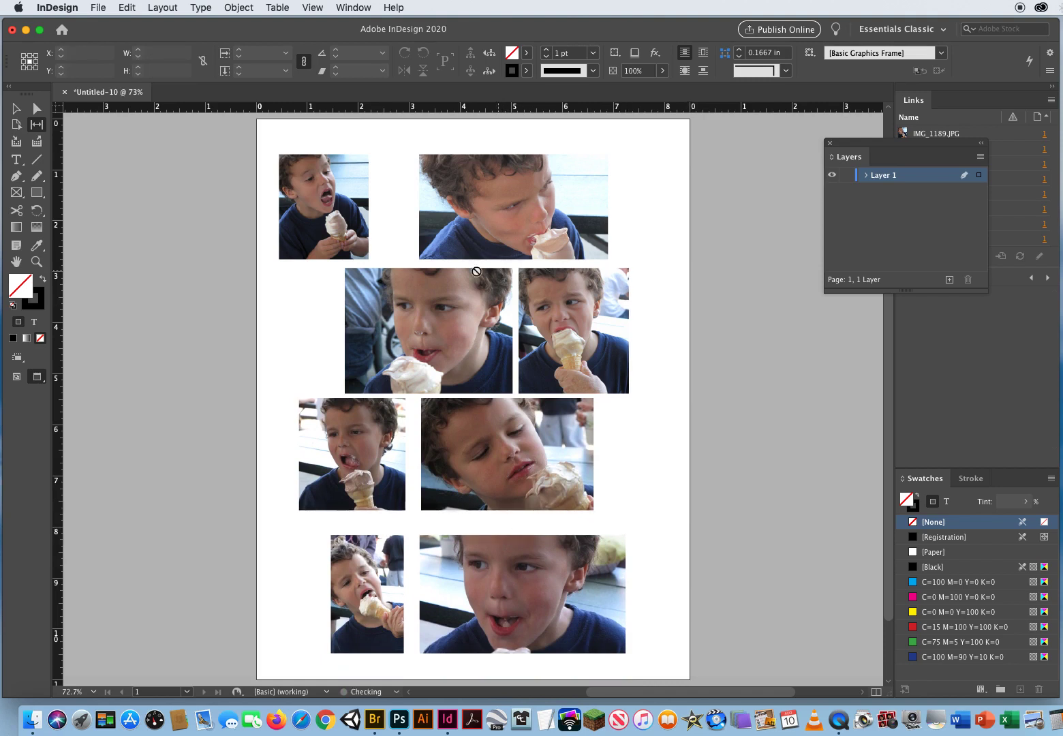
pyautogui.moveTo(465, 262); pyautogui.dragTo(467, 258)
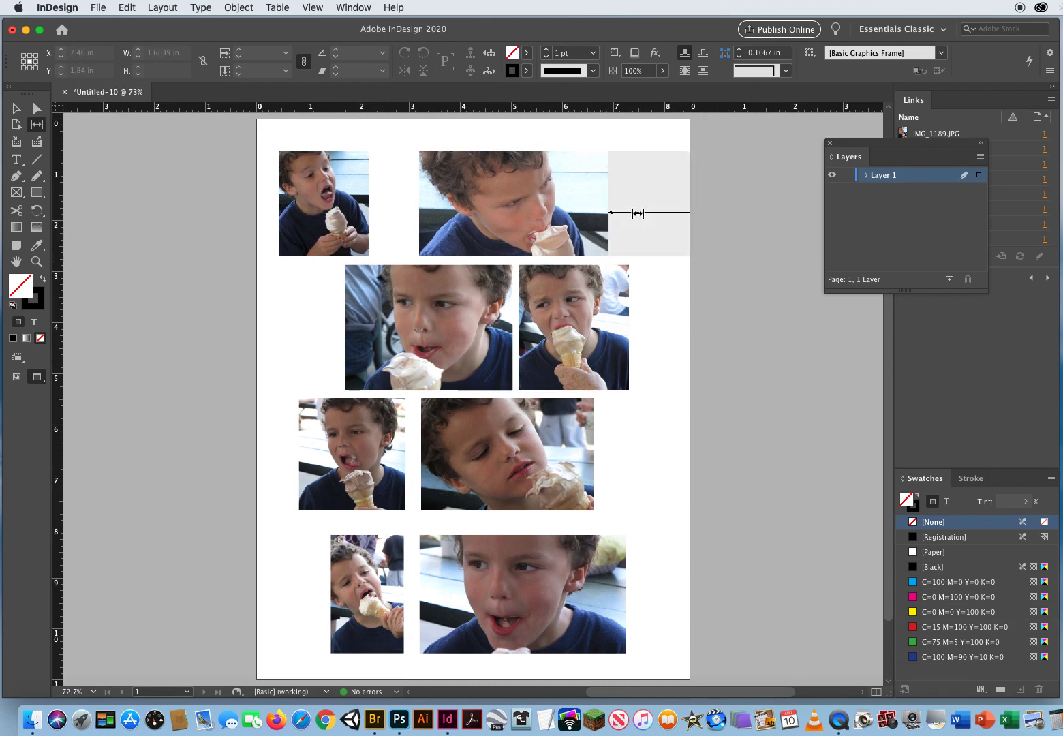
pyautogui.moveTo(640, 206); pyautogui.dragTo(617, 205)
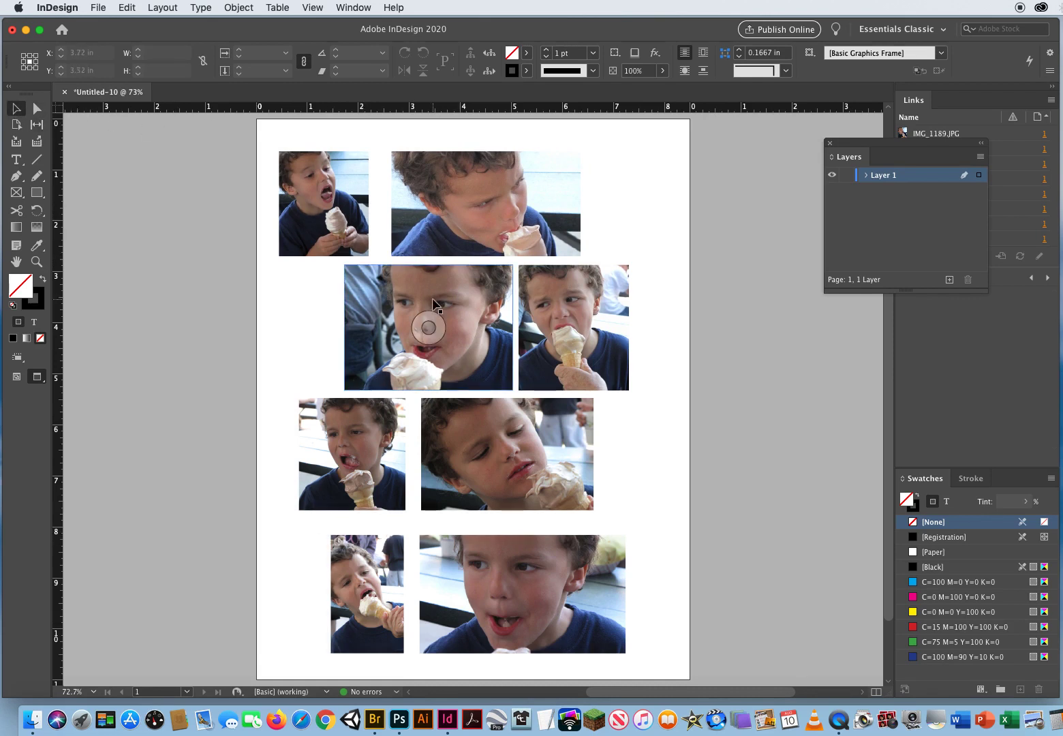
# - Select all eight image frames, uncheck Auto-Fit in Frame Fitting Options, then deselect them
pyautogui.moveTo(216, 182); pyautogui.dragTo(649, 610)
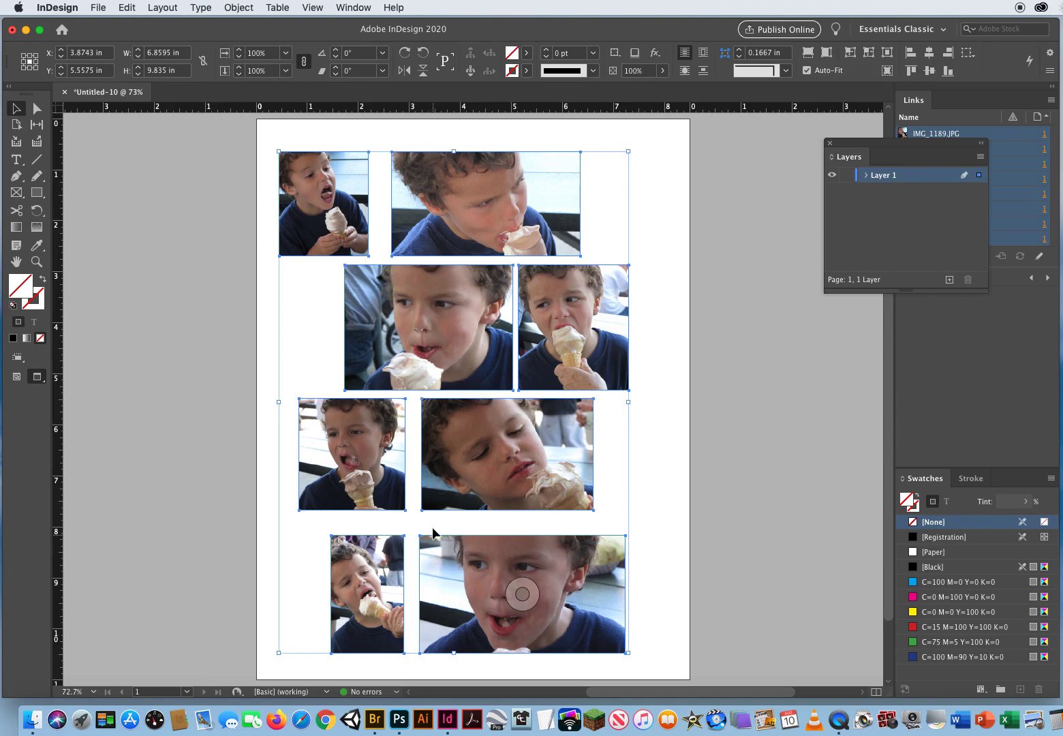
pyautogui.click(233, 7)
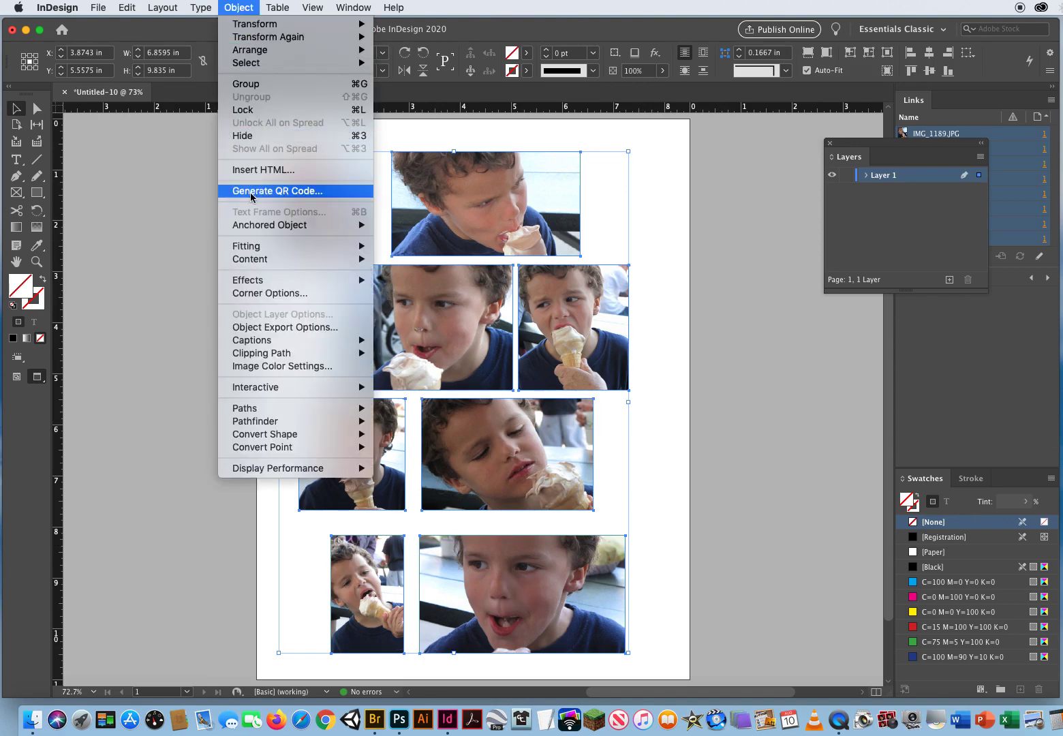
pyautogui.moveTo(301, 251)
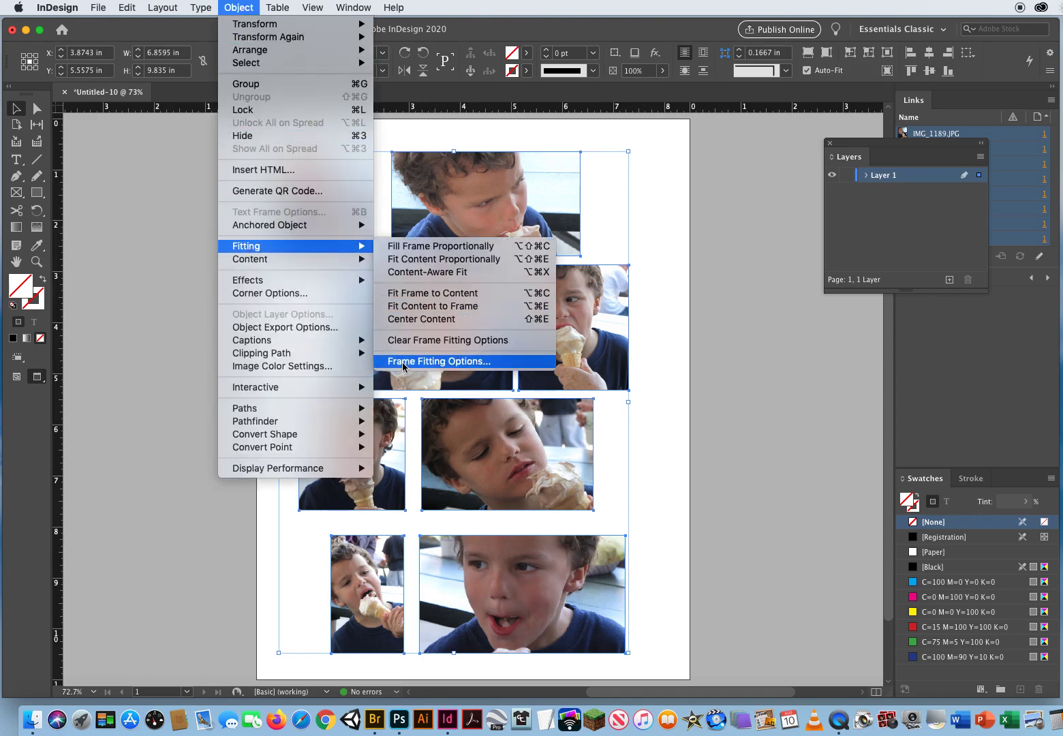
pyautogui.click(404, 362)
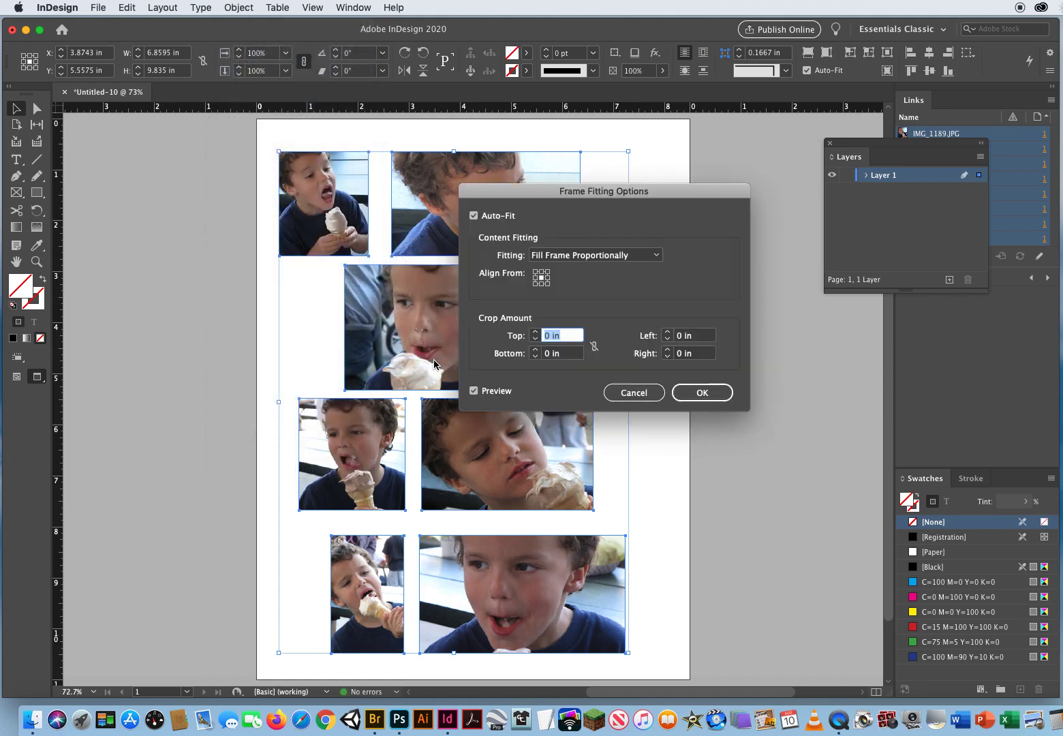
pyautogui.click(474, 217)
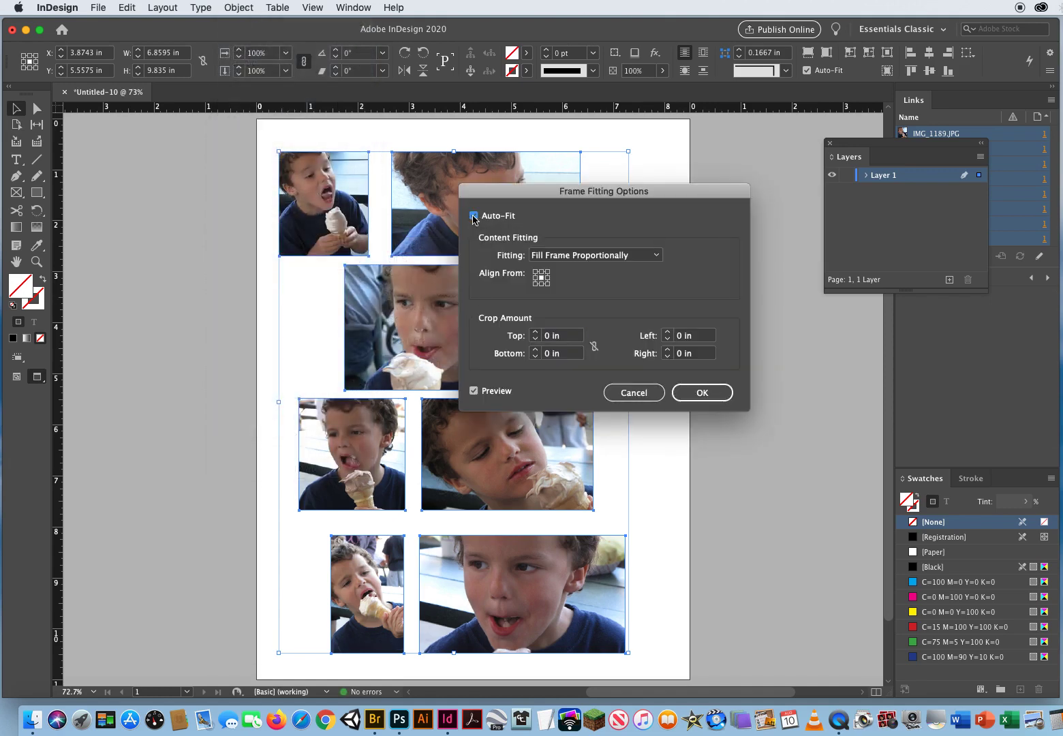
pyautogui.click(707, 397)
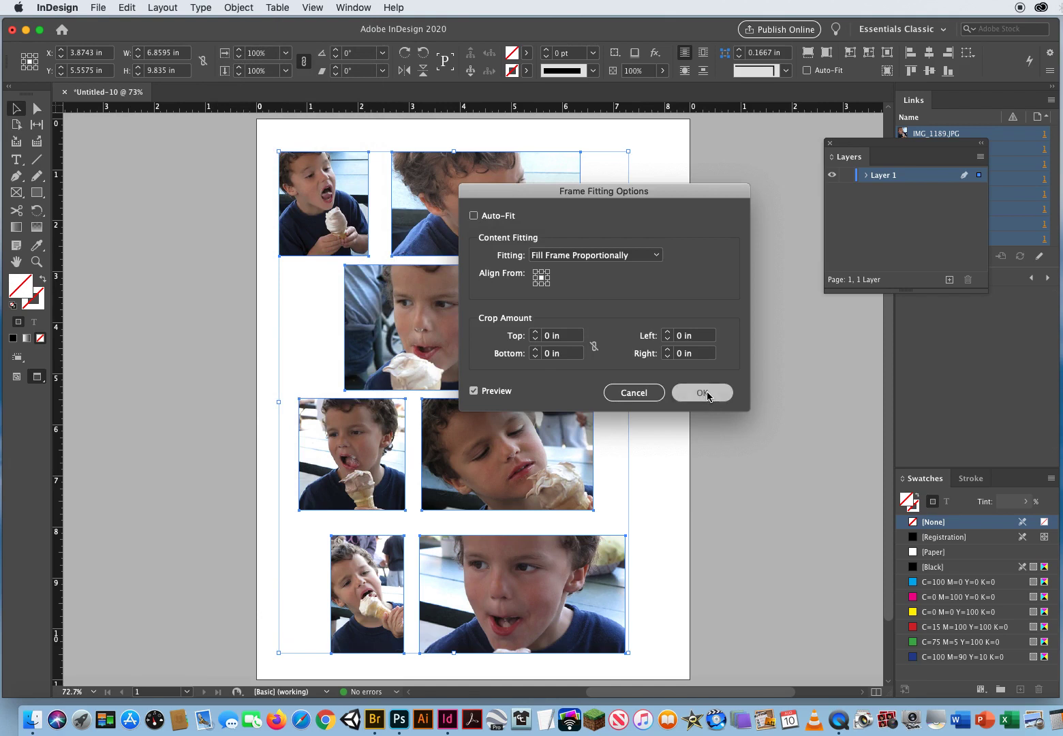
pyautogui.click(203, 227)
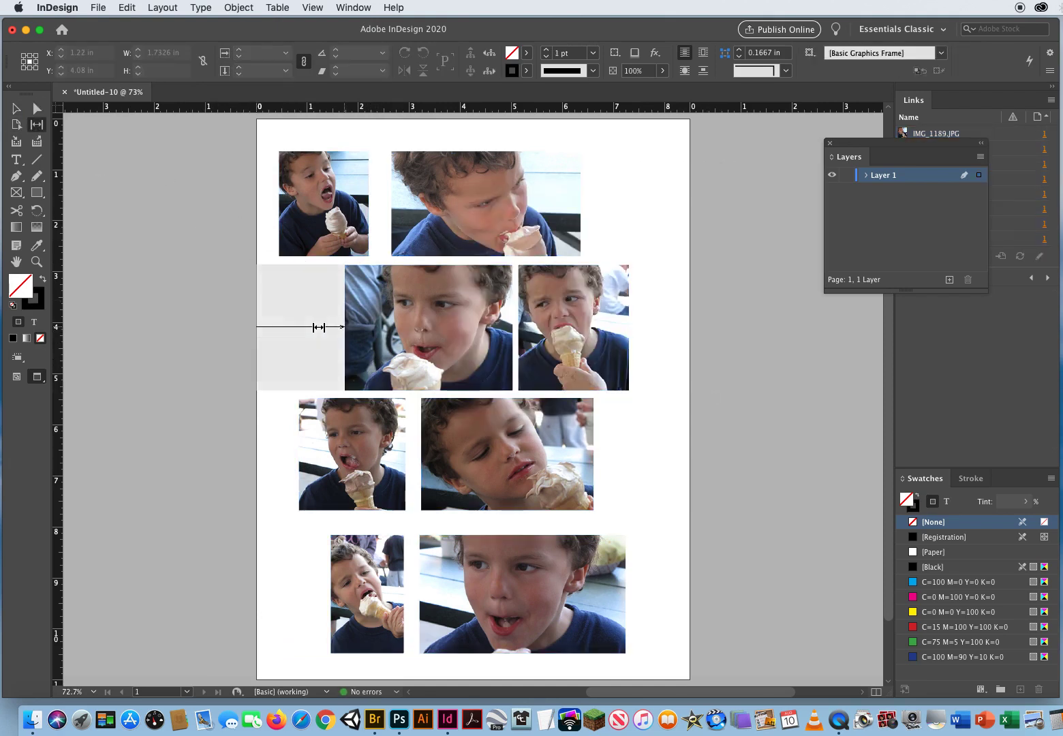
# - Drag the second-row large photo toward the left page edge and widen the gap between the row's two photos
pyautogui.moveTo(307, 327); pyautogui.dragTo(273, 322)
pyautogui.moveTo(500, 316)
pyautogui.mouseDown()
pyautogui.moveTo(417, 317)
pyautogui.moveTo(600, 323)
pyautogui.moveTo(505, 327)
pyautogui.moveTo(502, 336)
pyautogui.mouseUp()
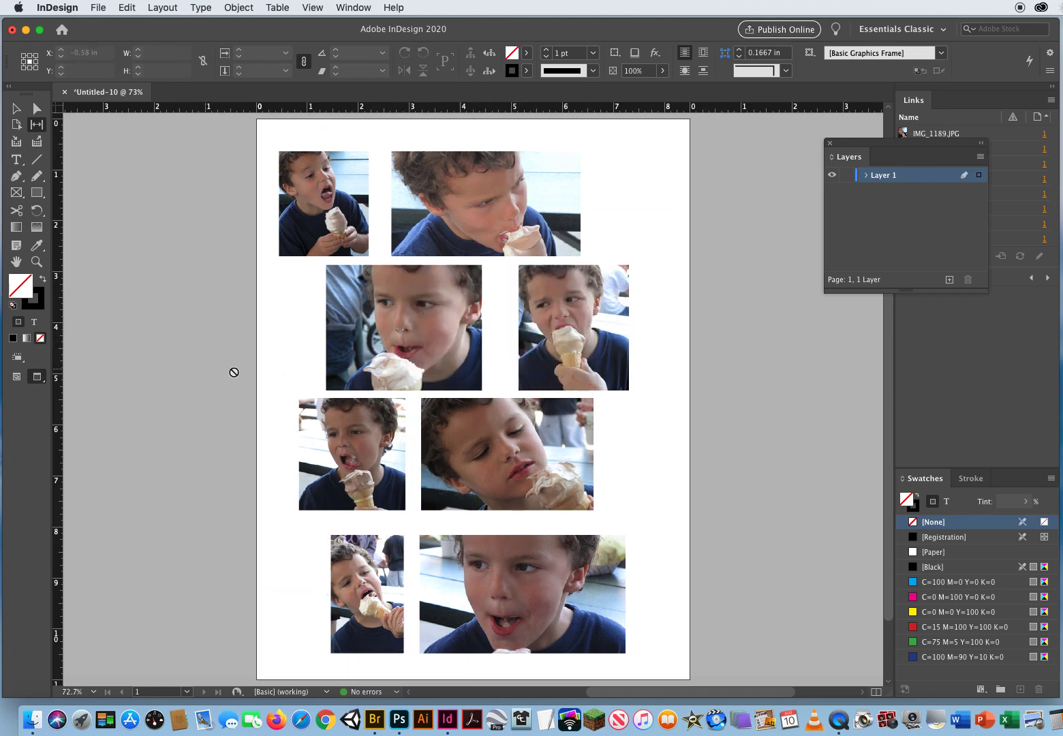